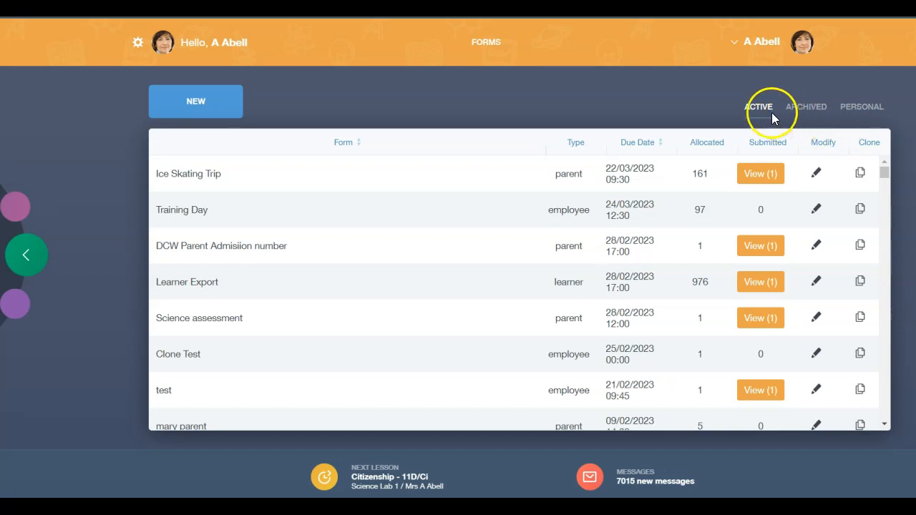
# Look through the archived forms and the personal forms, and return to the active forms list
pyautogui.click(799, 109)
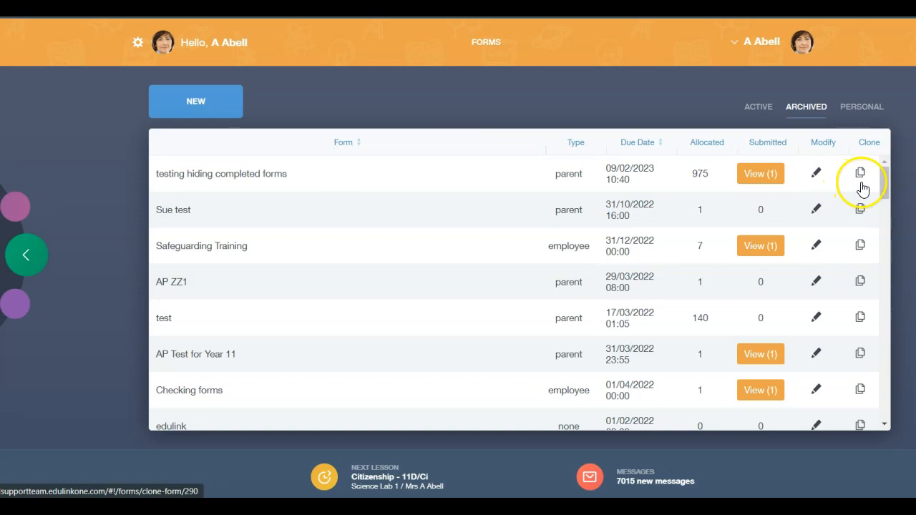
pyautogui.click(848, 107)
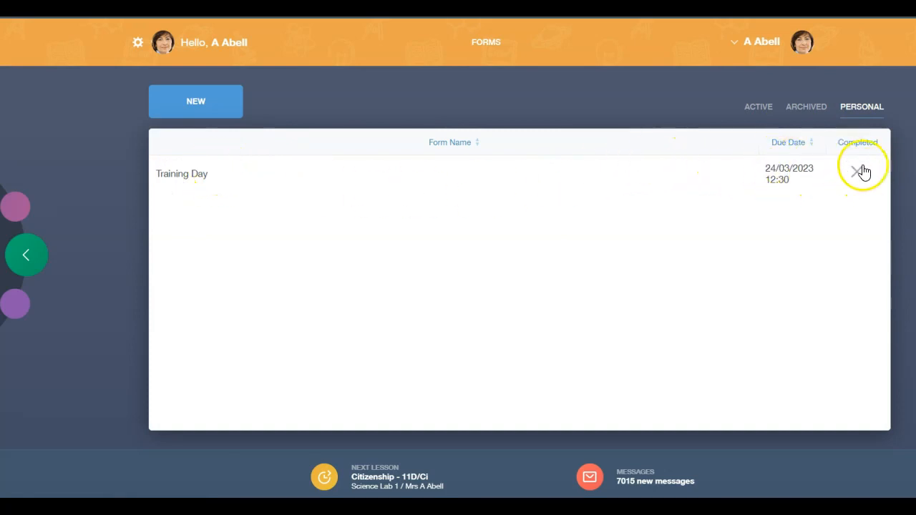
pyautogui.click(752, 107)
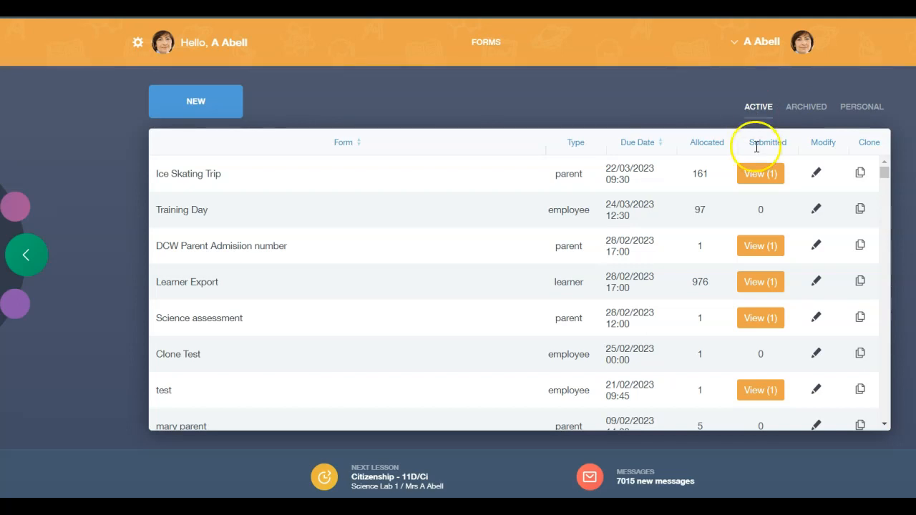
# View the submitted response for the Ice Skating Trip form, export the responses and dismiss the download notice
pyautogui.click(757, 174)
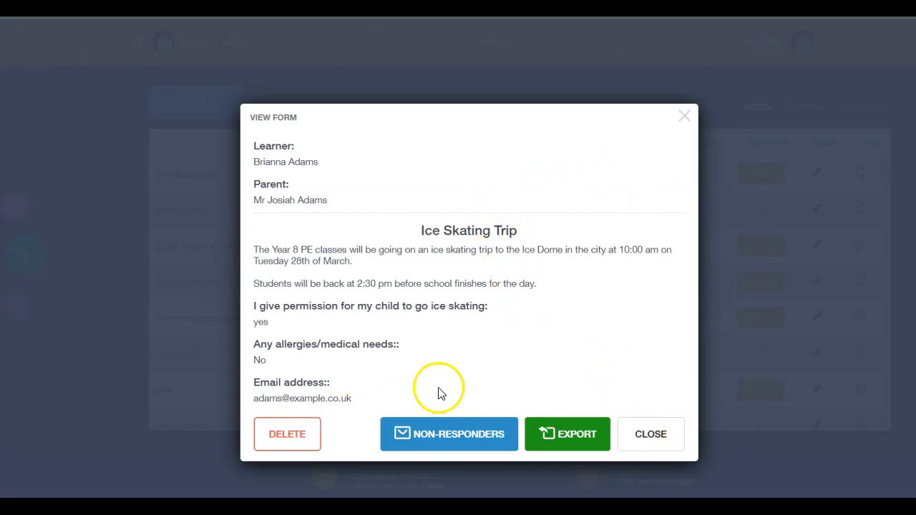
pyautogui.click(557, 436)
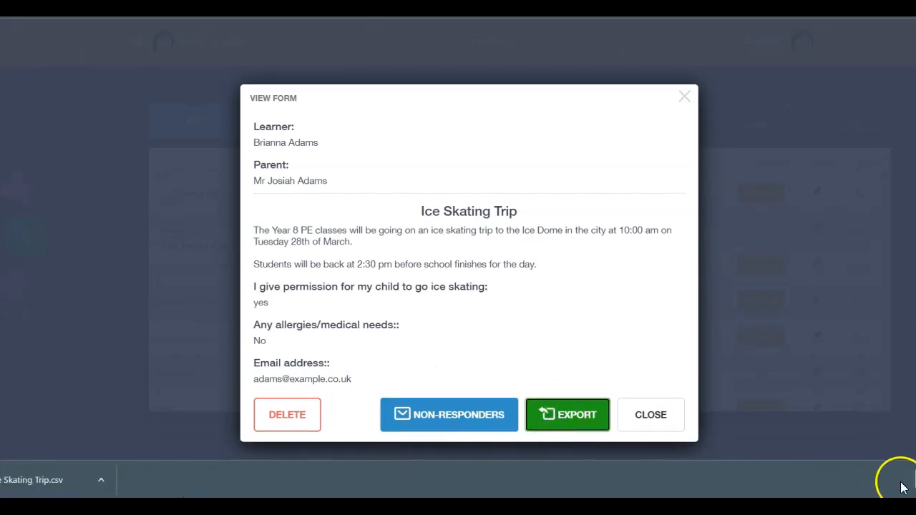
pyautogui.click(914, 479)
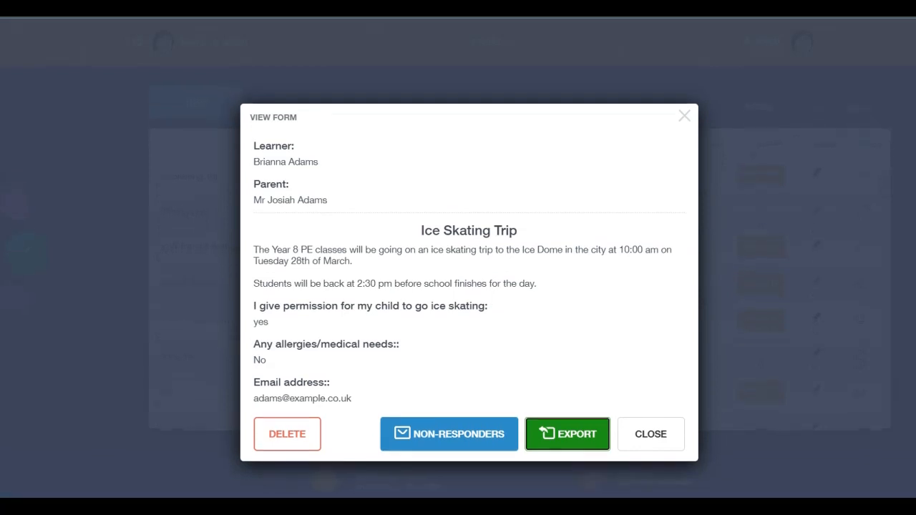
# Start an email to the parents who have not responded, check the undeliverable list and continue to writing the message
pyautogui.click(459, 433)
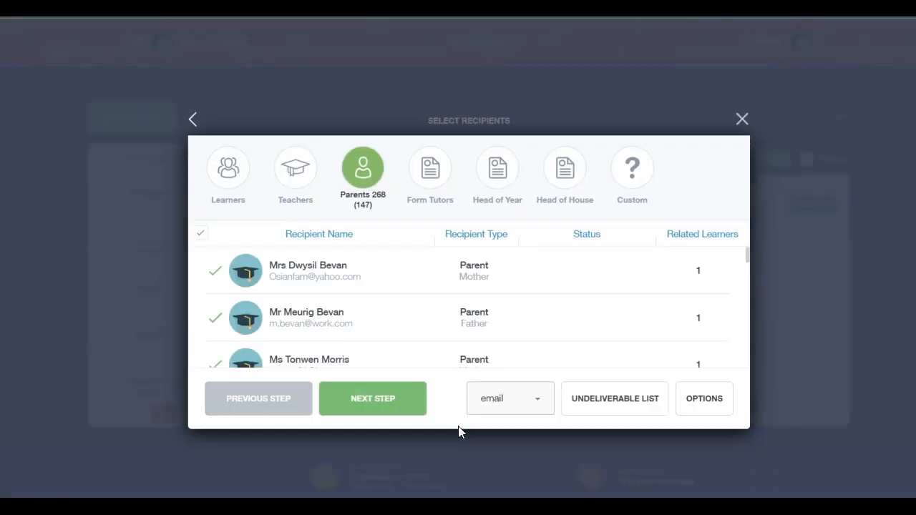
pyautogui.scroll(-5, 398, 283)
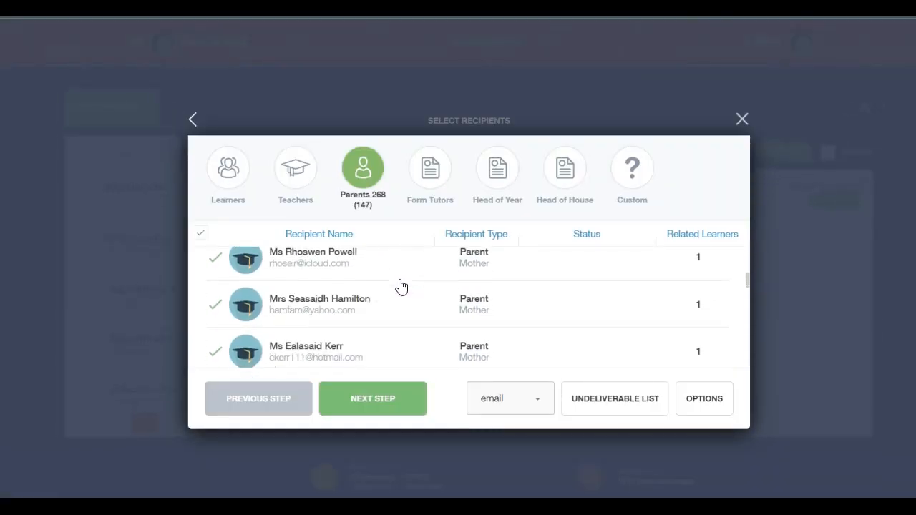
pyautogui.scroll(-3, 401, 286)
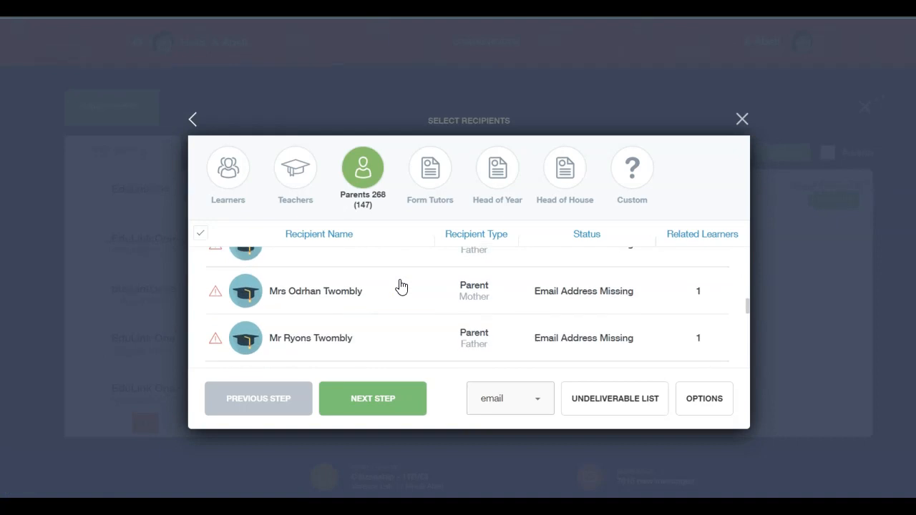
pyautogui.click(603, 403)
pyautogui.click(65, 473)
pyautogui.click(379, 401)
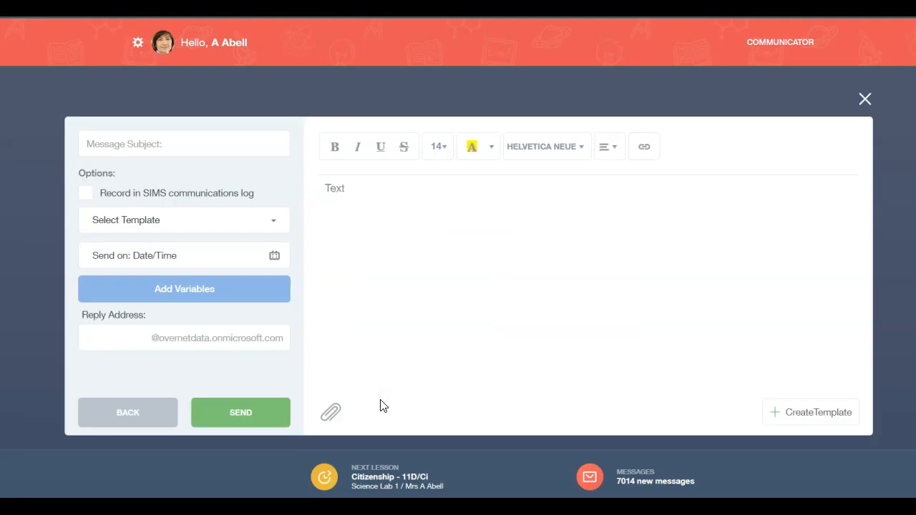
# Write a message with subject "Respond to form", recorded in the SIMS communications log, asking for the skating trip form as soon as possible
pyautogui.click(179, 145)
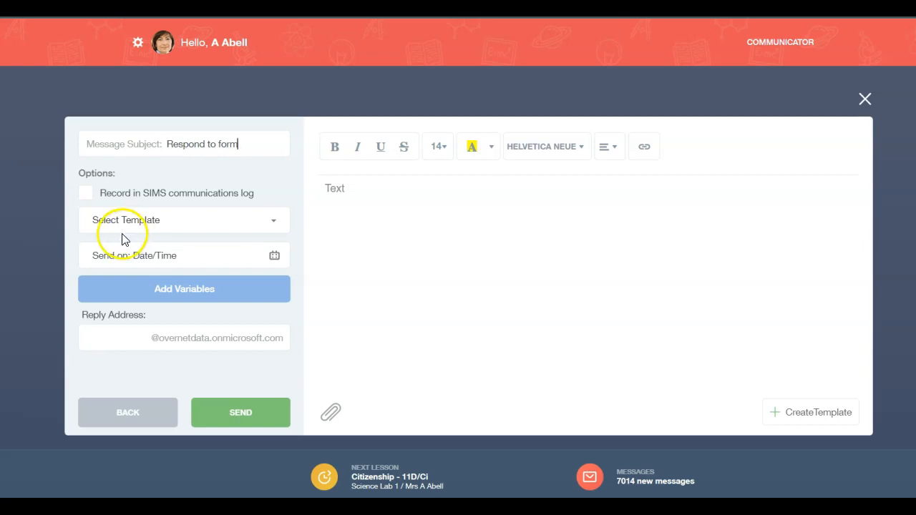
pyautogui.click(86, 194)
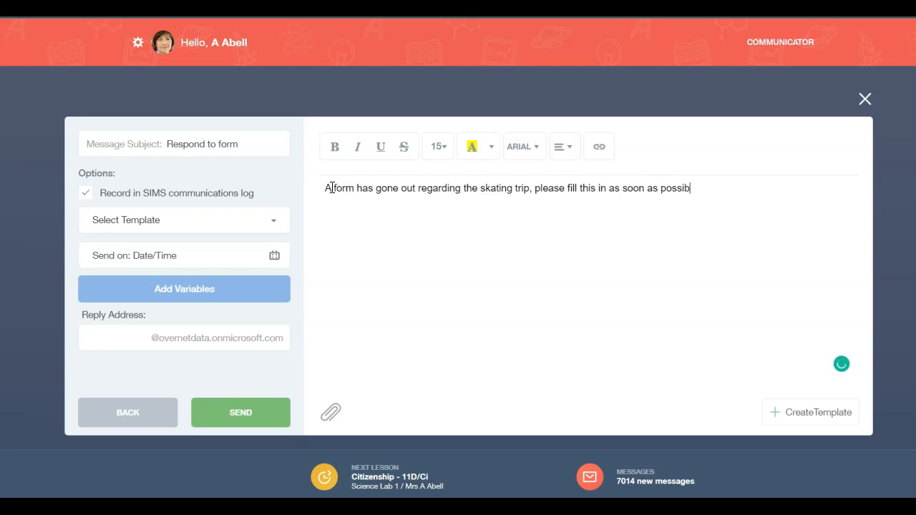
# Browse the variables available for the message and close the list without adding any
pyautogui.click(184, 288)
pyautogui.scroll(-2, 506, 246)
pyautogui.scroll(-2, 504, 246)
pyautogui.scroll(4, 506, 214)
pyautogui.click(577, 93)
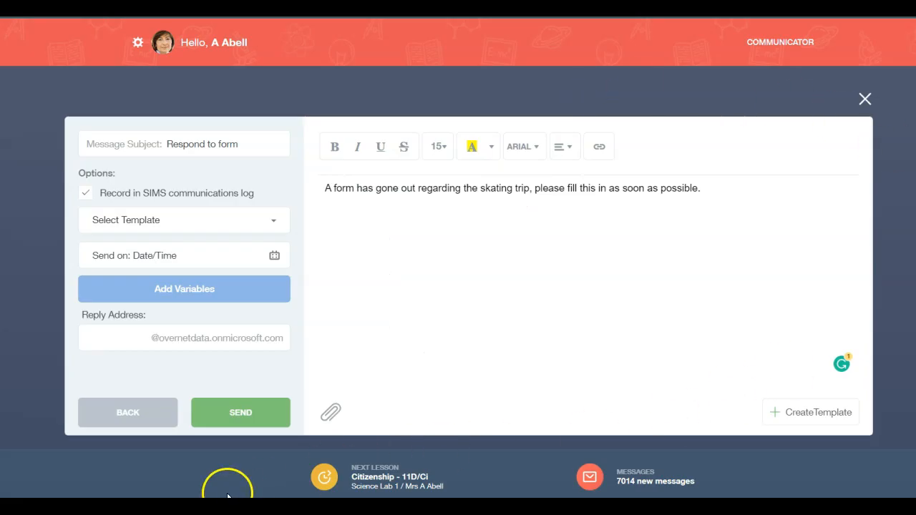
# Send the message to the selected parents, confirm the sending and return to the forms list
pyautogui.click(237, 422)
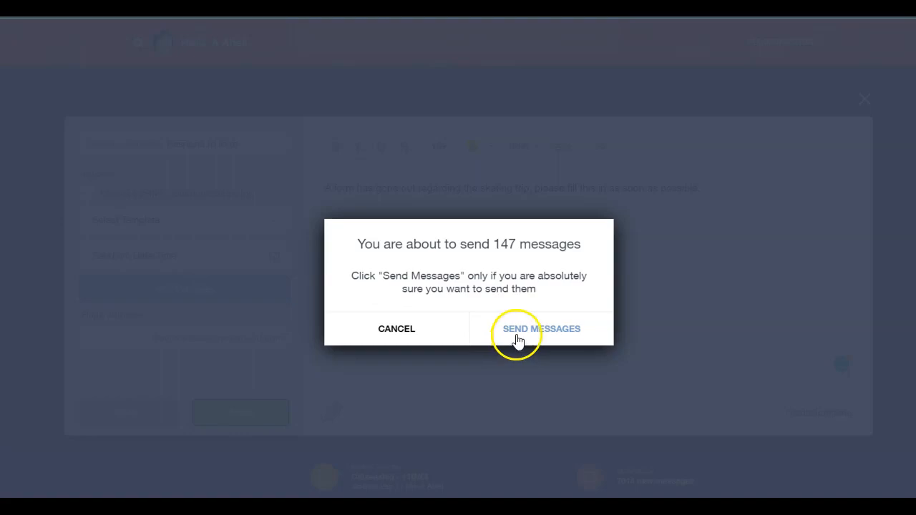
pyautogui.click(518, 335)
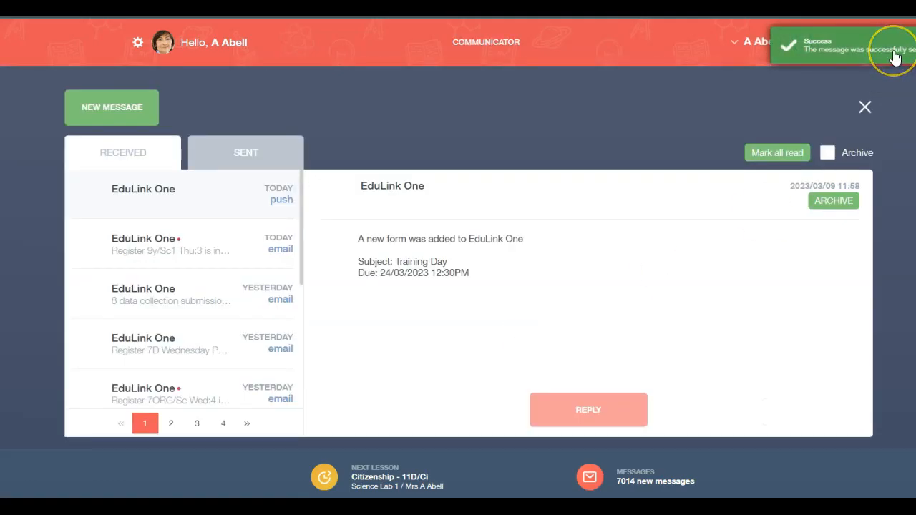
pyautogui.click(865, 107)
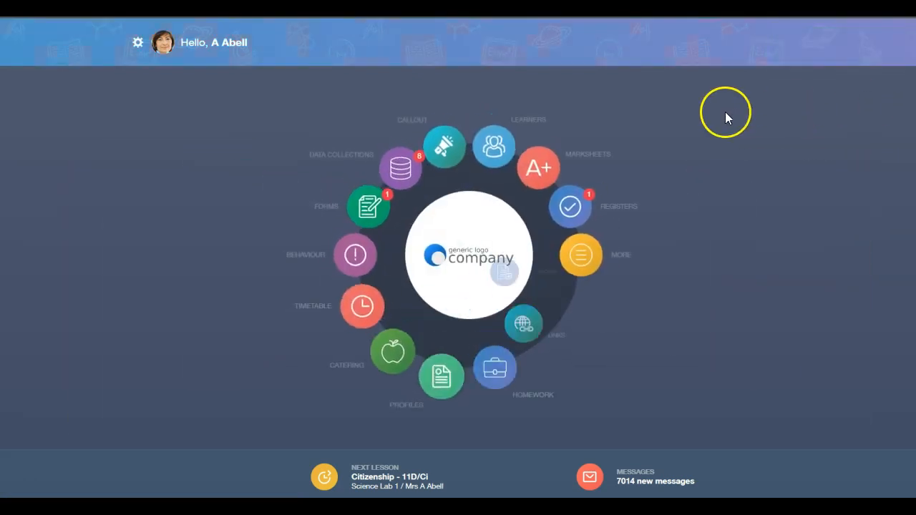
pyautogui.click(367, 206)
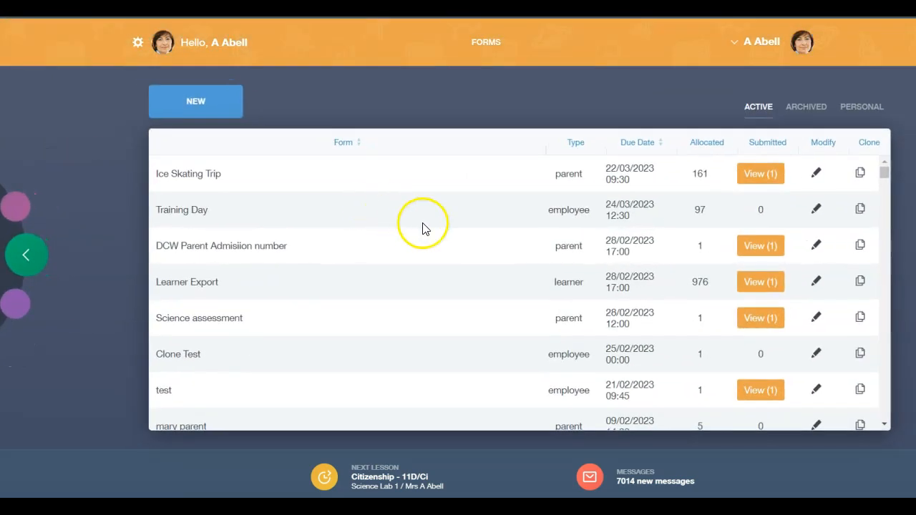
# Open the Ice Skating Trip form for modification and review its paragraph, choice, text and email fields
pyautogui.click(816, 174)
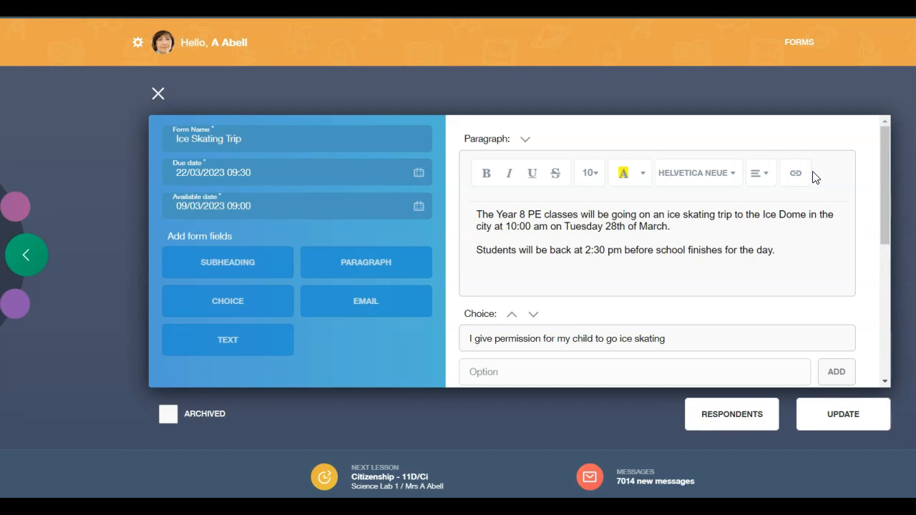
pyautogui.scroll(-1, 855, 221)
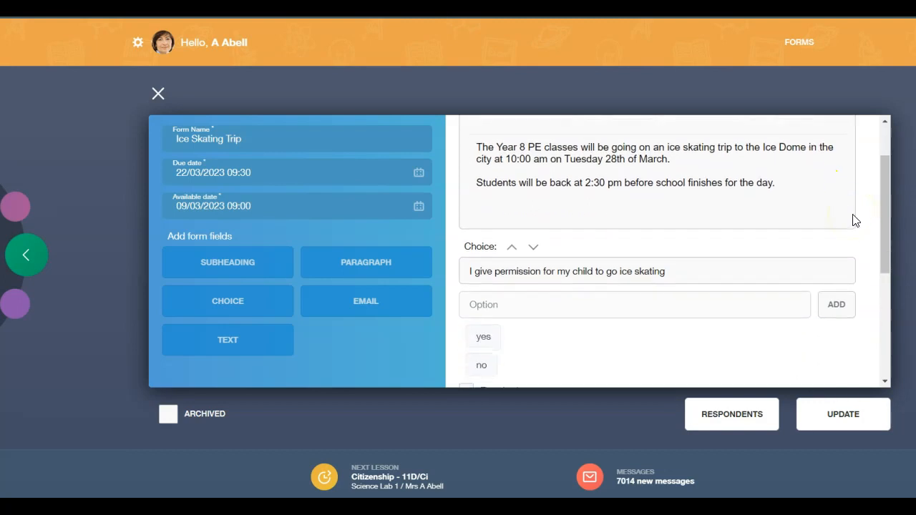
pyautogui.scroll(-1, 855, 221)
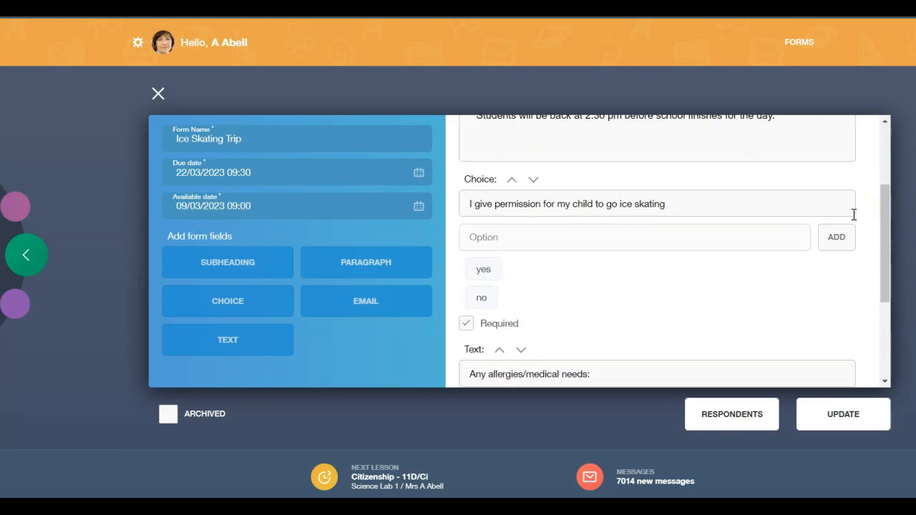
pyautogui.scroll(-1, 854, 215)
pyautogui.scroll(-2, 853, 220)
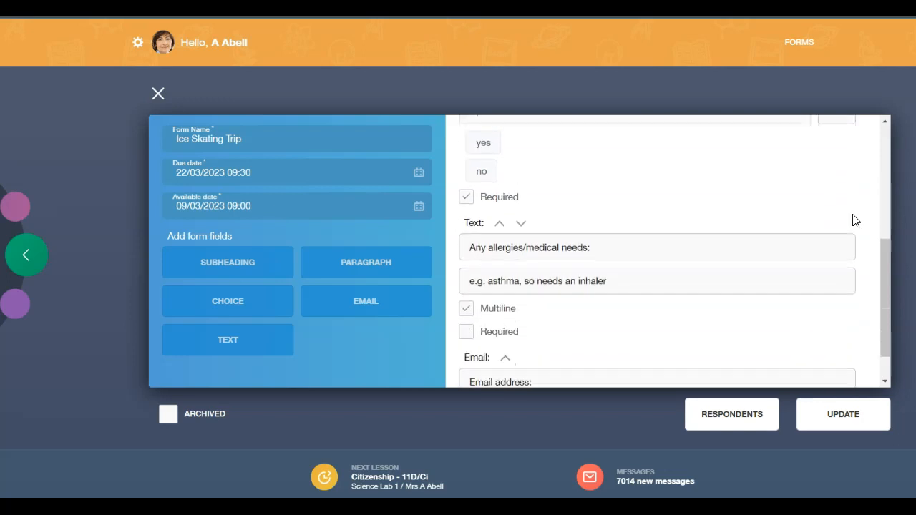
pyautogui.scroll(4, 854, 215)
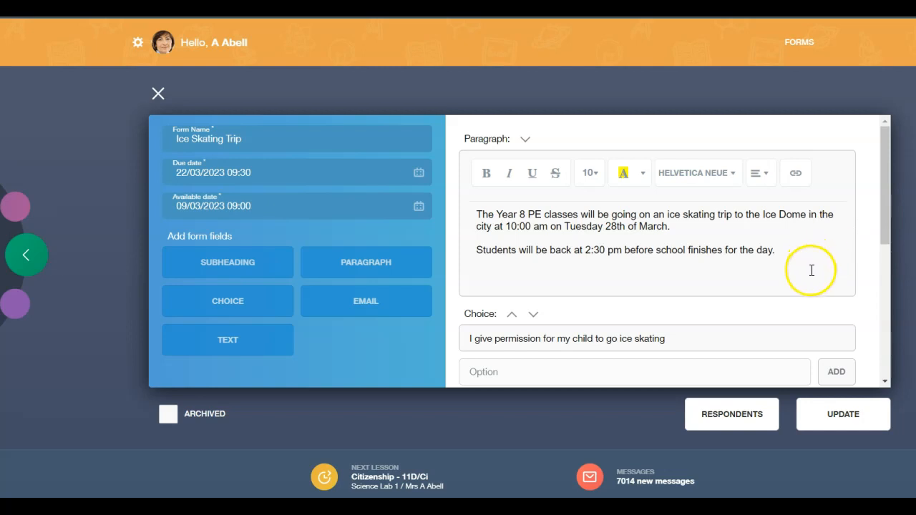
# Change the trip's weekday in the paragraph to Wednesday, adjust its day number and set the form's available date to 10/03/2023 10:00
pyautogui.click(603, 227)
pyautogui.press('BackSpace')
pyautogui.press('BackSpace')
pyautogui.press('BackSpace')
pyautogui.press('BackSpace')
pyautogui.press('BackSpace')
pyautogui.press('BackSpace')
pyautogui.press('BackSpace')
pyautogui.write('Wed')
pyautogui.write('nesday')
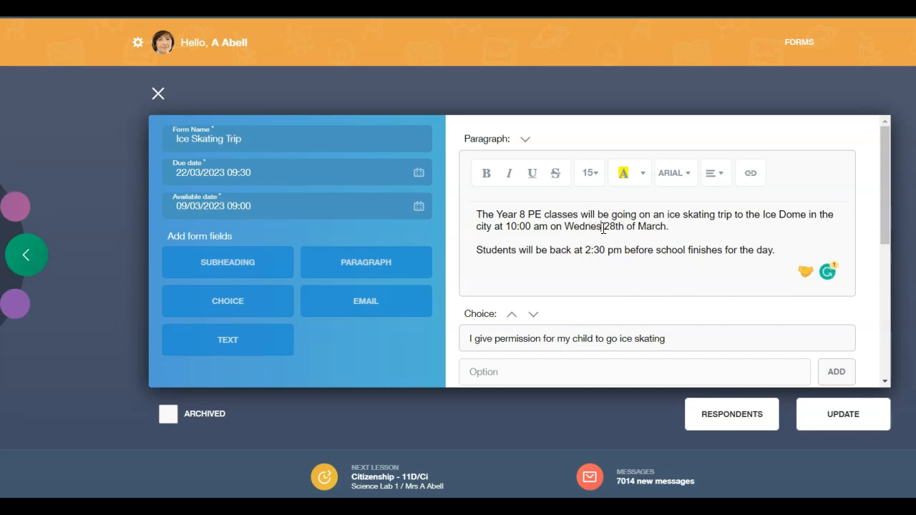
pyautogui.click(630, 227)
pyautogui.press('BackSpace')
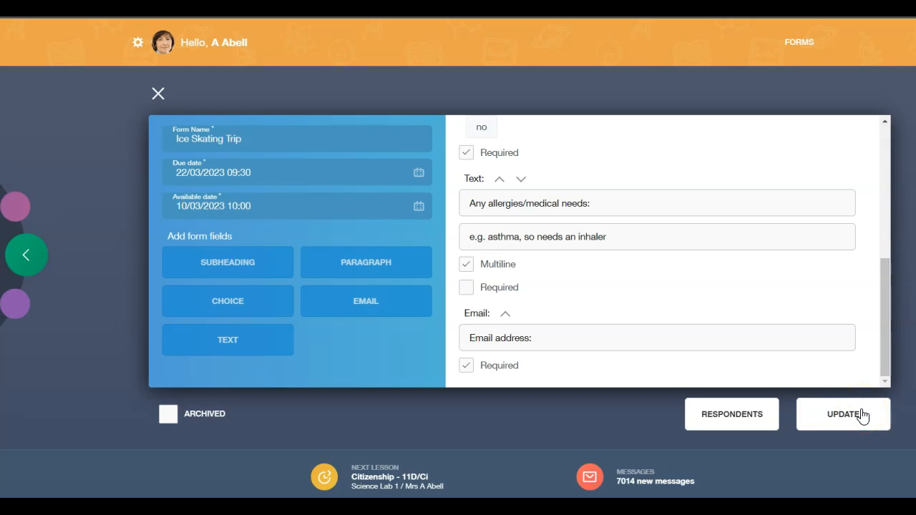
# Deselect four learners in the form's respondents, two from 8D, one from 8C and one from 8F, and confirm the selection
pyautogui.click(751, 418)
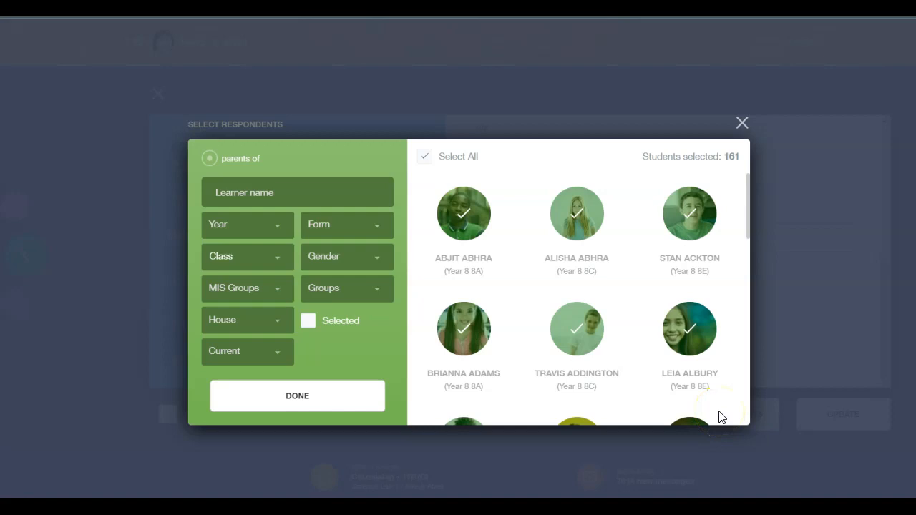
pyautogui.scroll(-2, 720, 417)
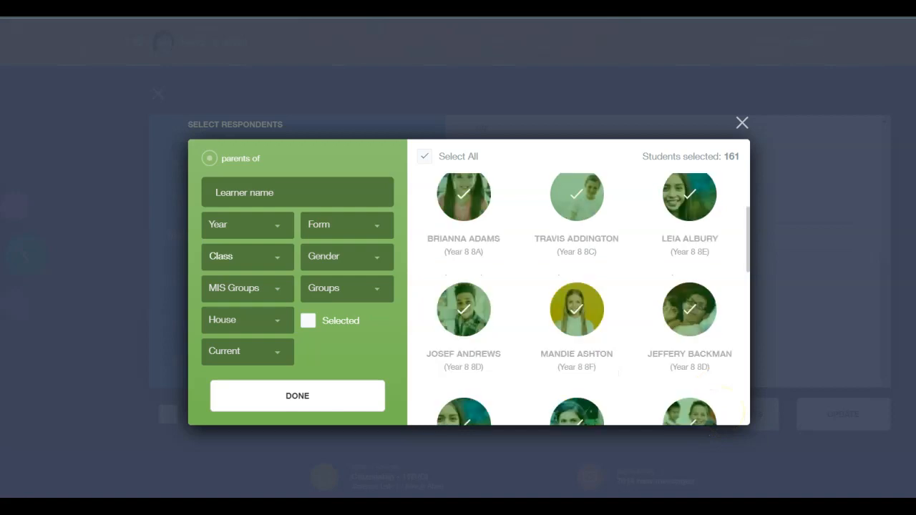
pyautogui.scroll(-5, 619, 276)
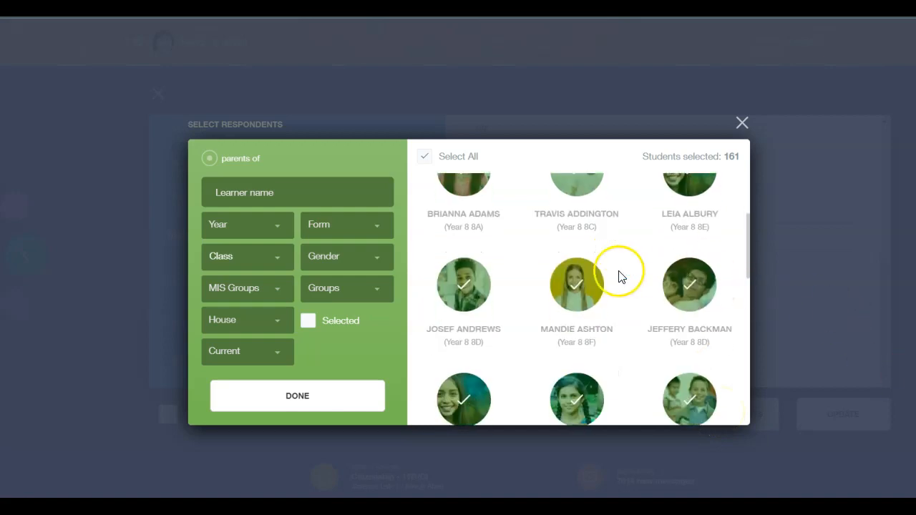
pyautogui.scroll(-3, 621, 315)
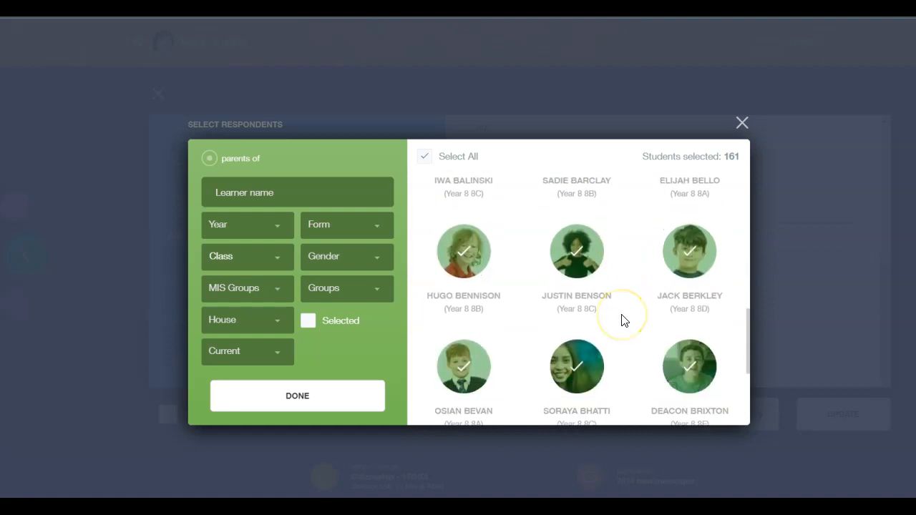
pyautogui.scroll(-1, 620, 320)
pyautogui.click(678, 197)
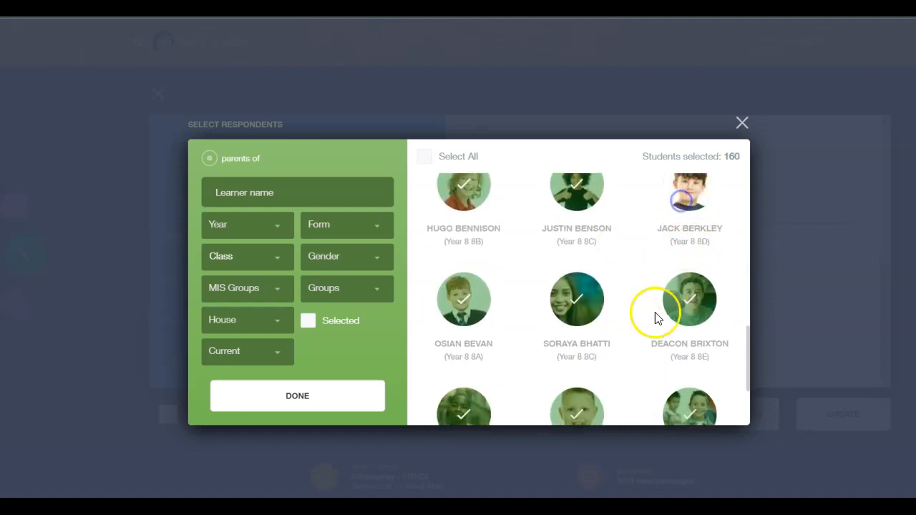
pyautogui.scroll(-2, 640, 327)
pyautogui.scroll(-1, 630, 330)
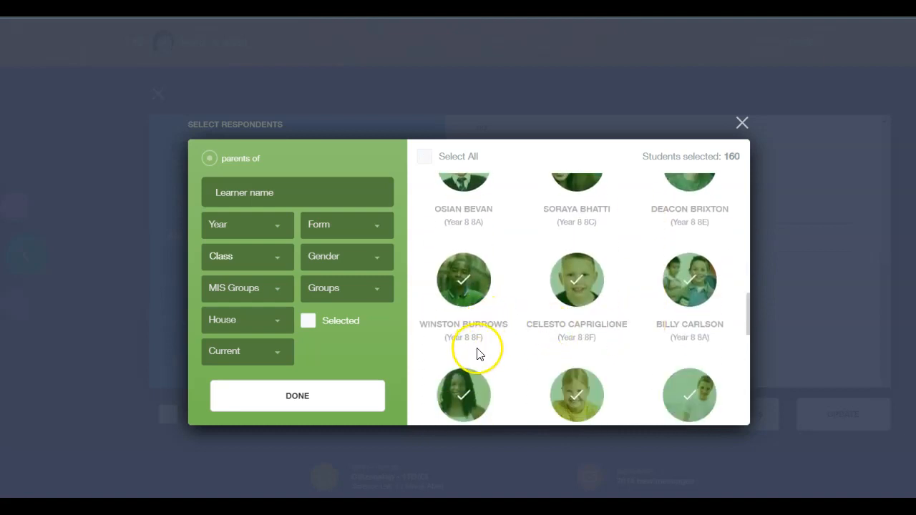
pyautogui.scroll(-2, 476, 351)
pyautogui.scroll(-2, 477, 351)
pyautogui.click(567, 249)
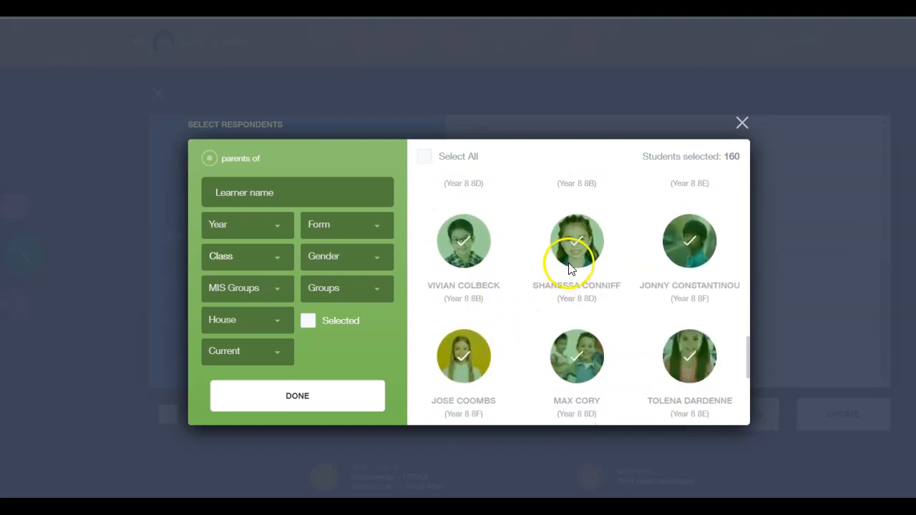
pyautogui.scroll(-2, 606, 352)
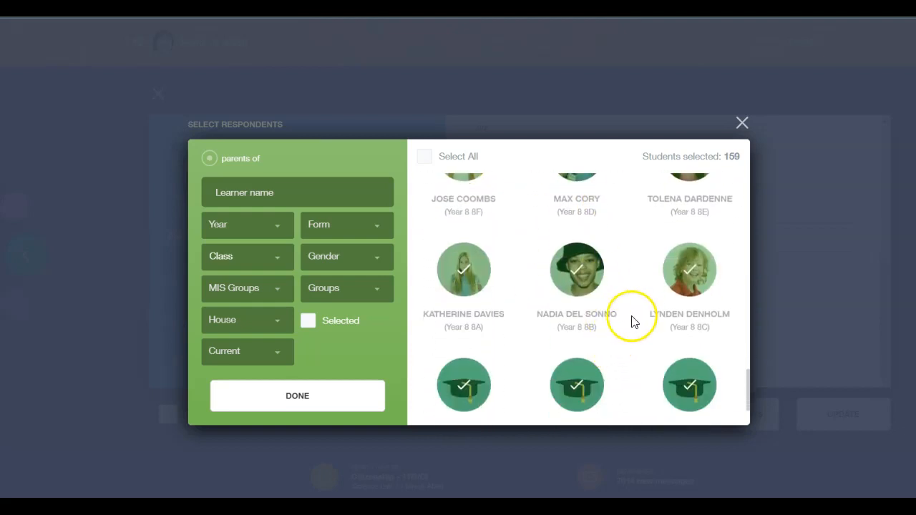
pyautogui.click(704, 279)
pyautogui.scroll(-3, 648, 368)
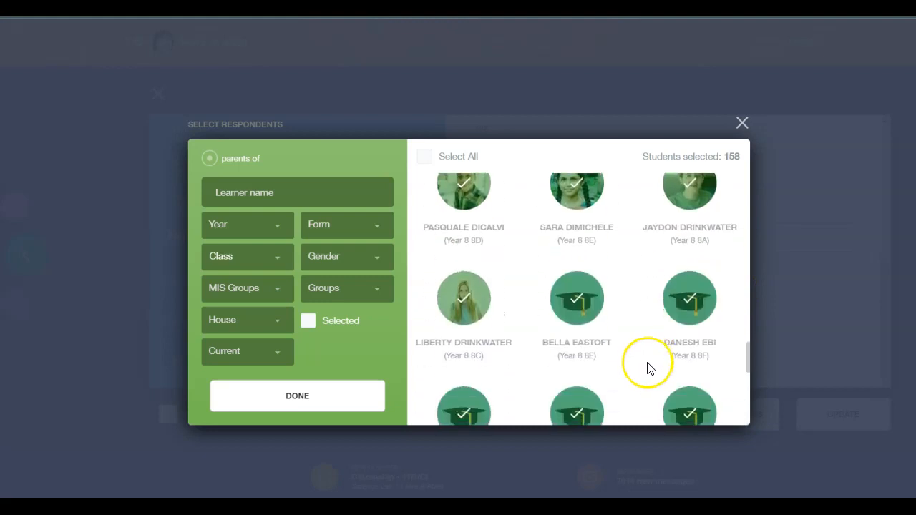
pyautogui.scroll(-2, 593, 352)
pyautogui.click(481, 346)
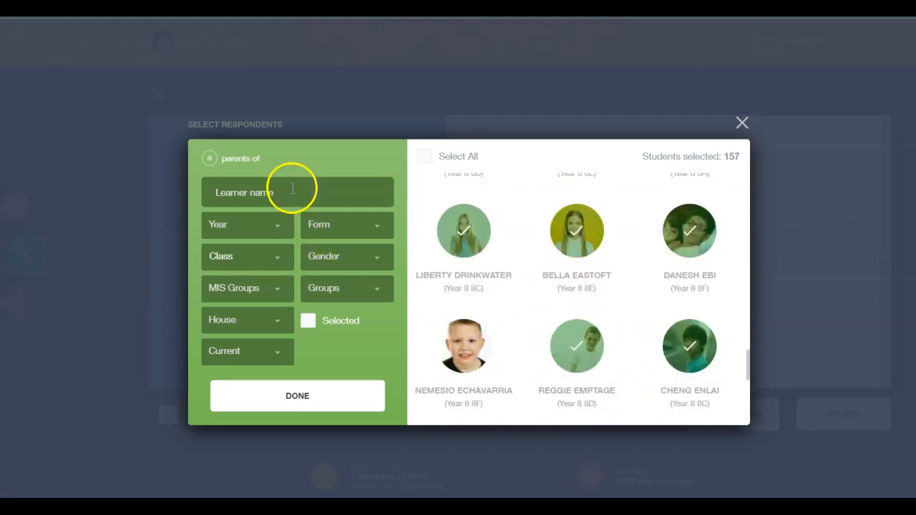
pyautogui.click(315, 396)
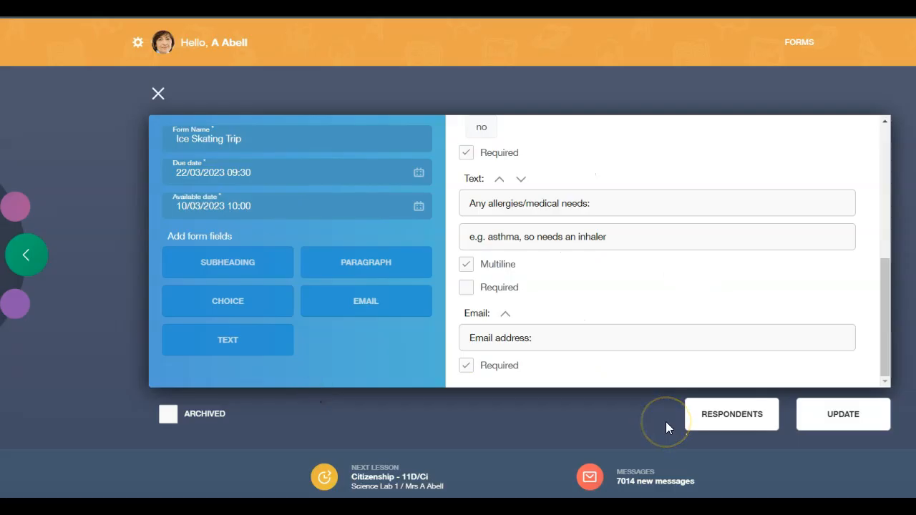
# Save the Ice Skating Trip form's changes and open the Shakespeare's Globe Trip form due 06/10/2022 13:00 for cloning
pyautogui.click(842, 418)
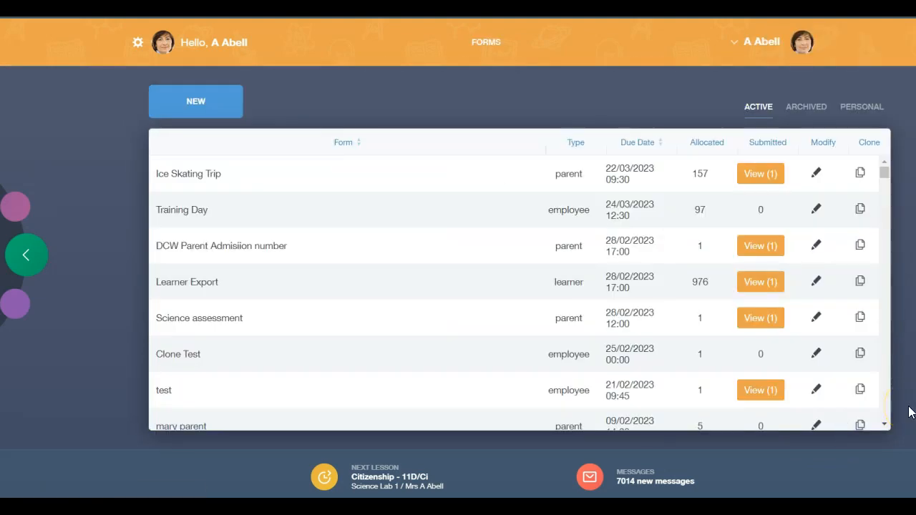
pyautogui.scroll(-5, 462, 327)
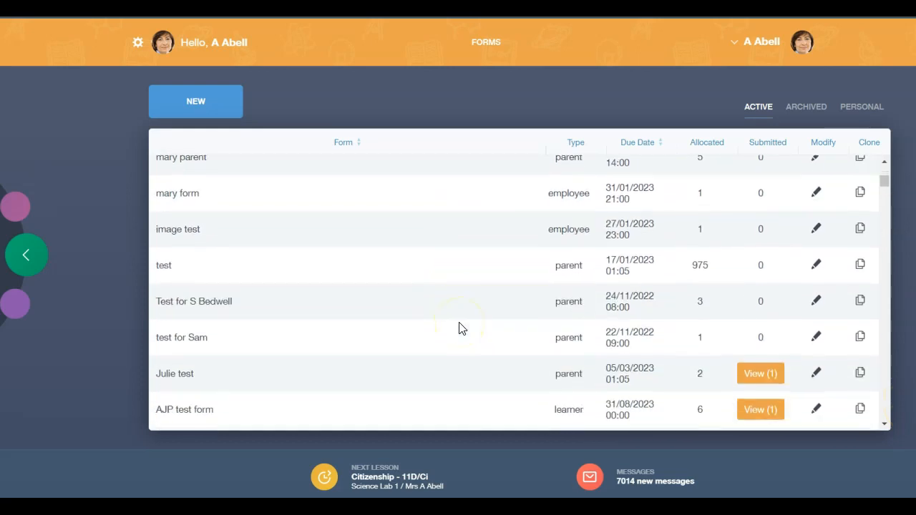
pyautogui.scroll(-2, 462, 327)
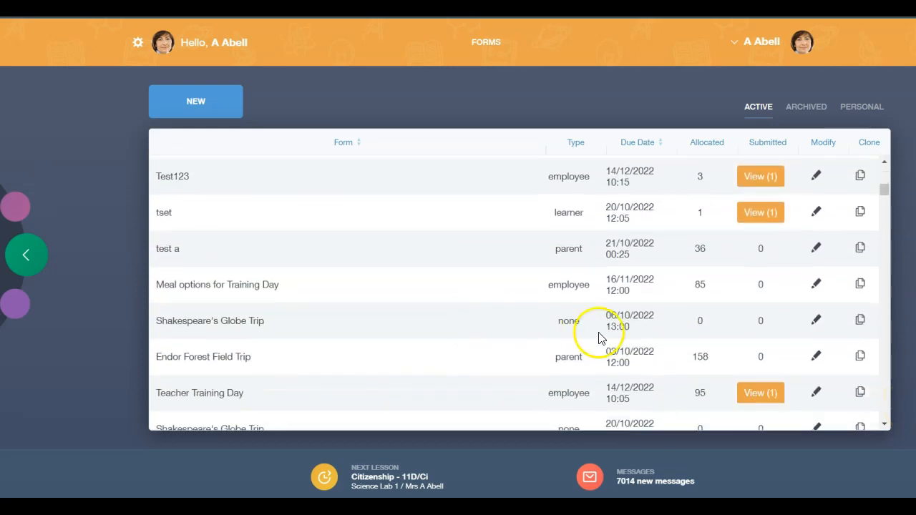
pyautogui.click(860, 321)
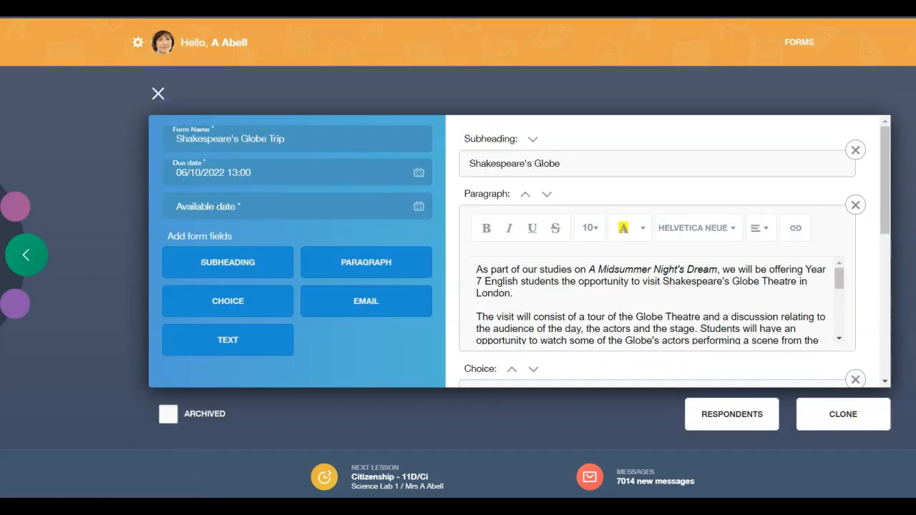
# Set the cloned Shakespeare's Globe Trip form's due date to 20/04/2023 13:00
pyautogui.click(405, 173)
pyautogui.click(174, 204)
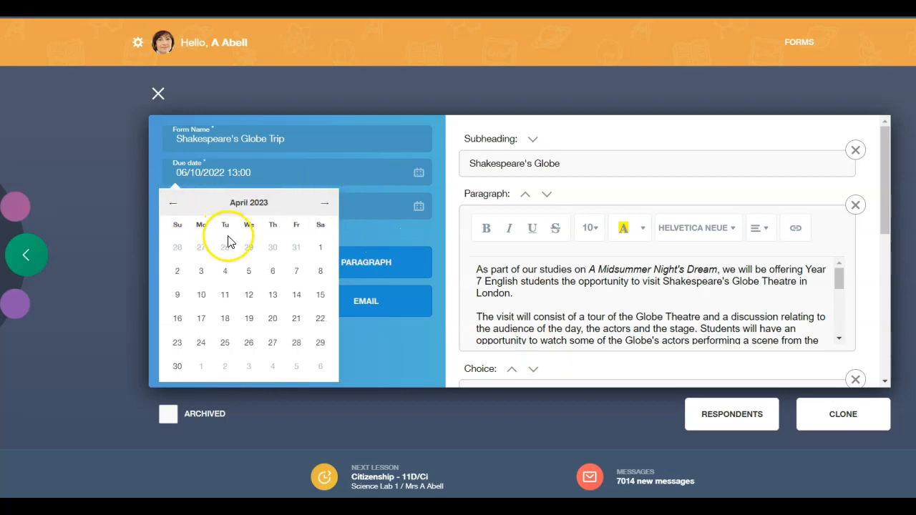
pyautogui.click(273, 320)
pyautogui.click(230, 322)
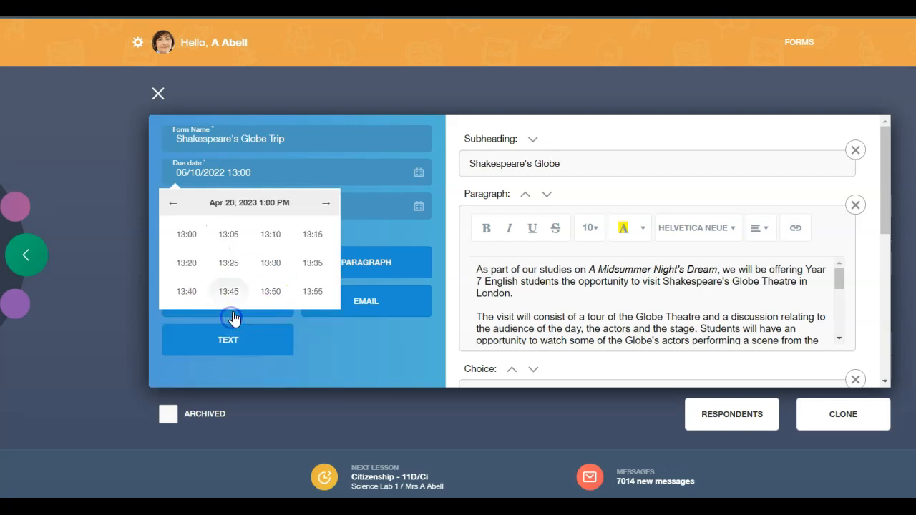
pyautogui.click(190, 233)
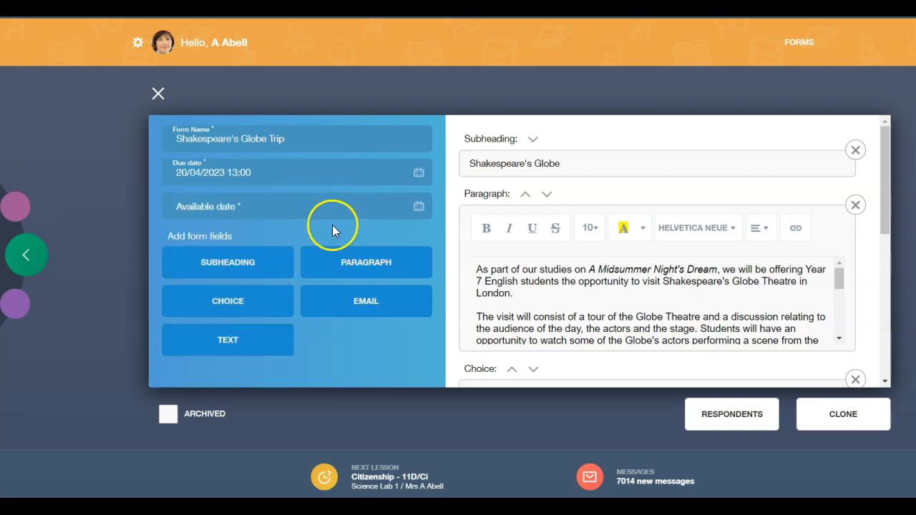
# Set the available date to 15/03/2023 13:00 and create the clone of the Shakespeare's Globe Trip form
pyautogui.click(395, 208)
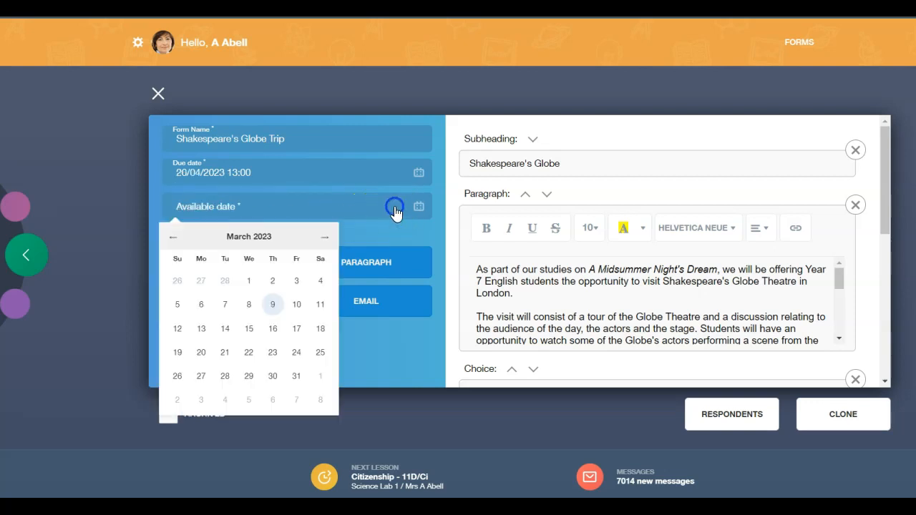
pyautogui.click(248, 332)
pyautogui.click(237, 354)
pyautogui.click(194, 265)
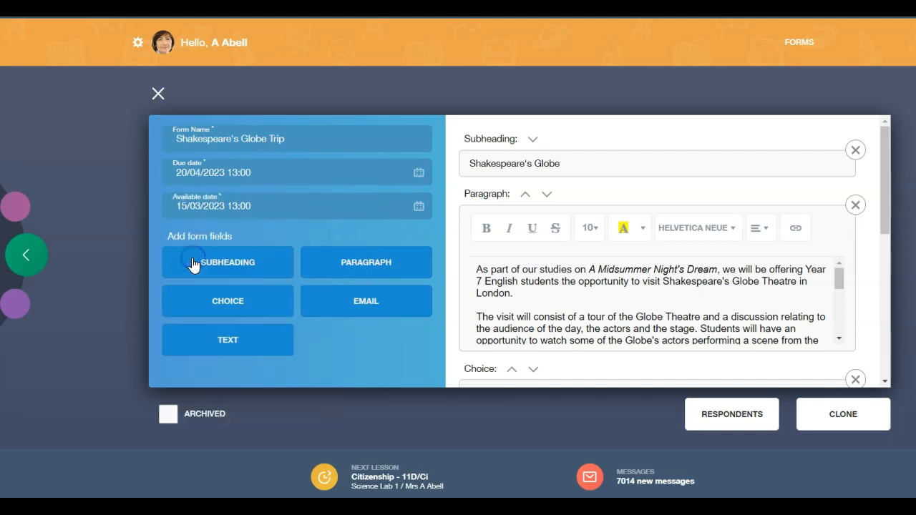
pyautogui.click(840, 420)
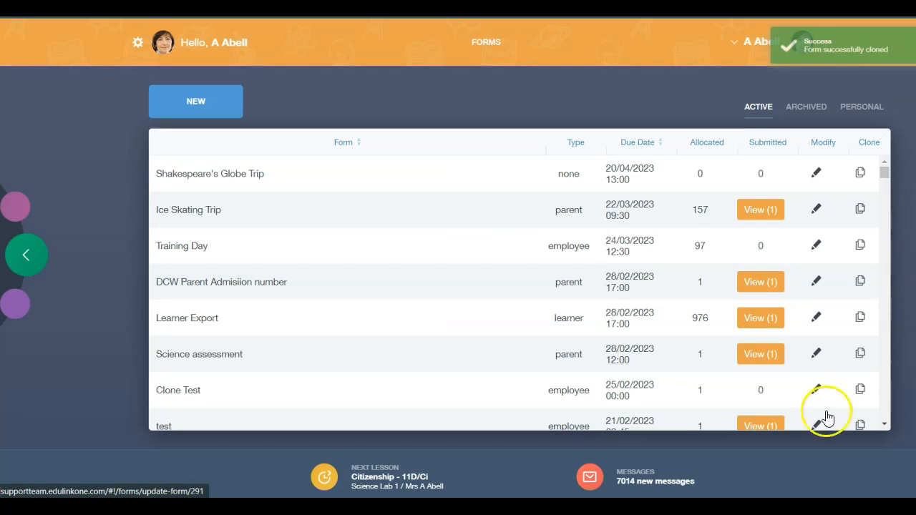
pyautogui.click(829, 54)
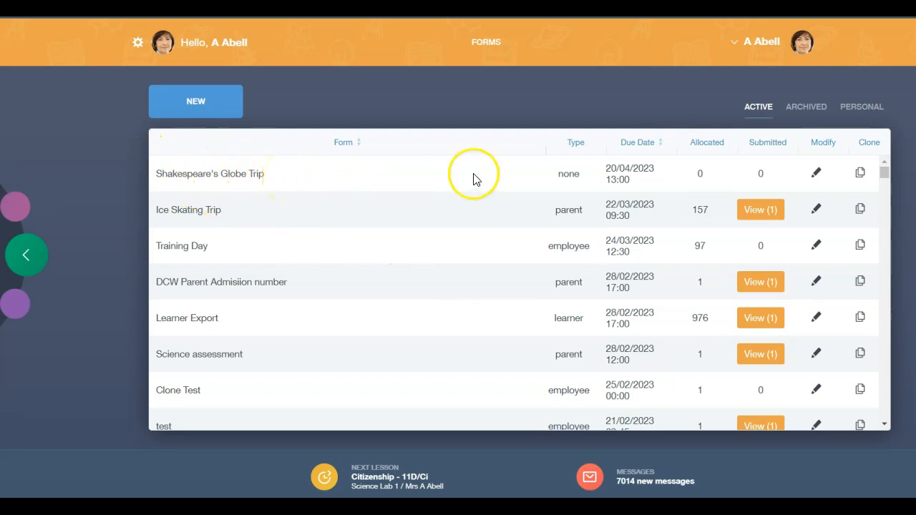
# Open the cloned Shakespeare's Globe Trip form for modification and change the paragraph's return deadline to the 10th of May, 2023
pyautogui.click(814, 178)
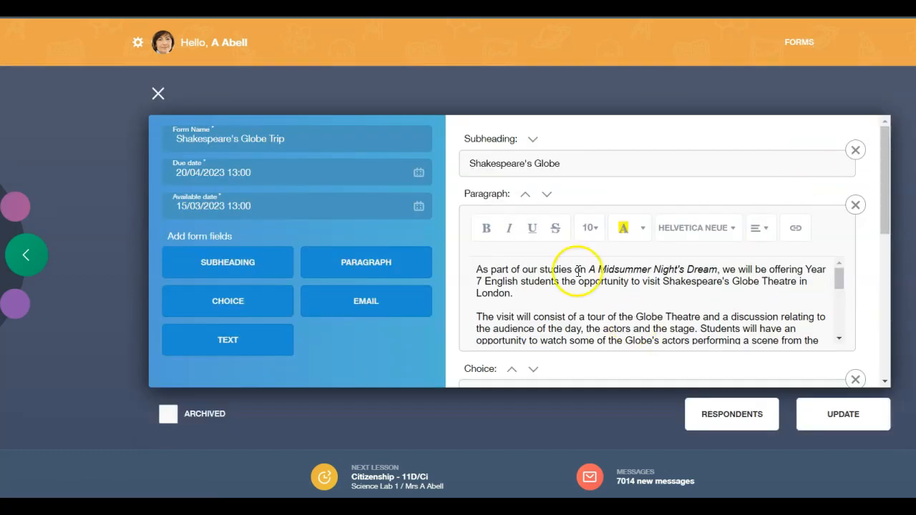
pyautogui.scroll(-5, 644, 293)
pyautogui.scroll(-1, 654, 297)
pyautogui.click(598, 283)
pyautogui.press('BackSpace')
pyautogui.write('10')
pyautogui.moveTo(665, 284); pyautogui.dragTo(640, 282)
pyautogui.write('May')
pyautogui.click(673, 281)
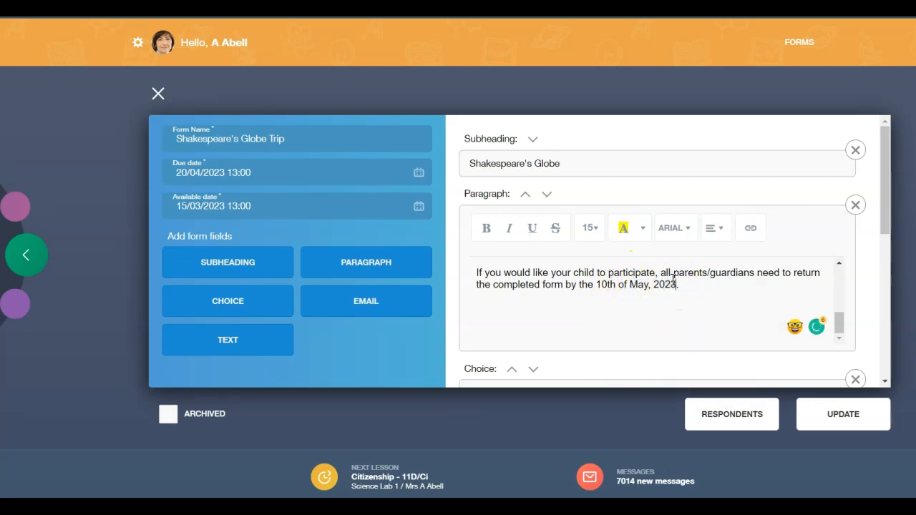
pyautogui.scroll(-5, 675, 337)
# Select the parents of all Year 9 learners as respondents, change the paragraph's year group to Year 9 and update the form
pyautogui.click(722, 408)
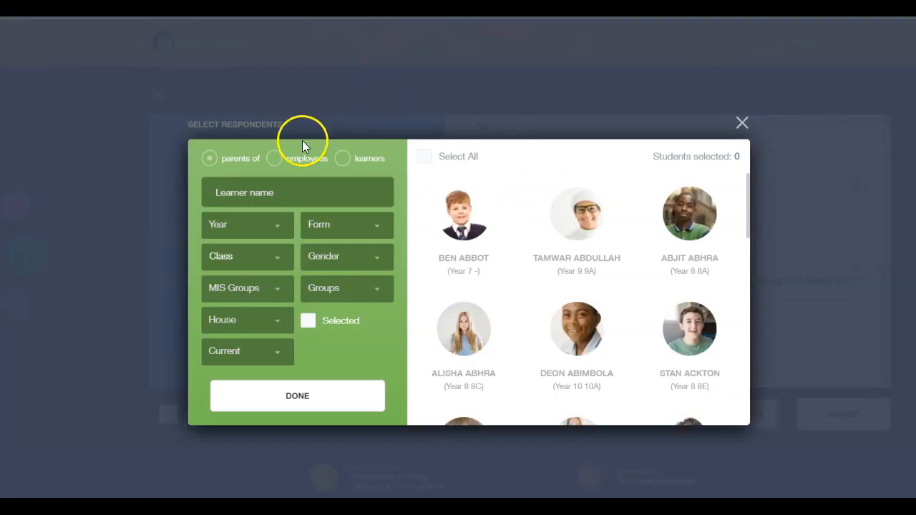
pyautogui.click(275, 228)
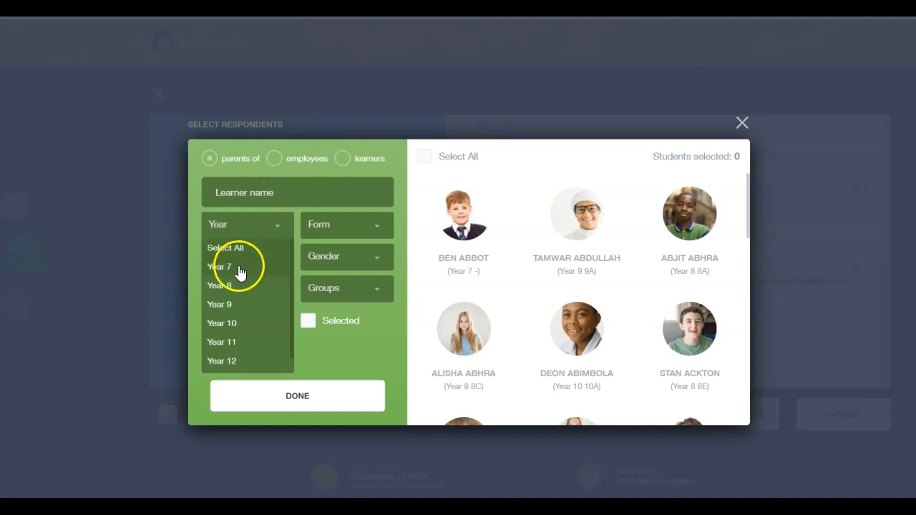
pyautogui.click(224, 305)
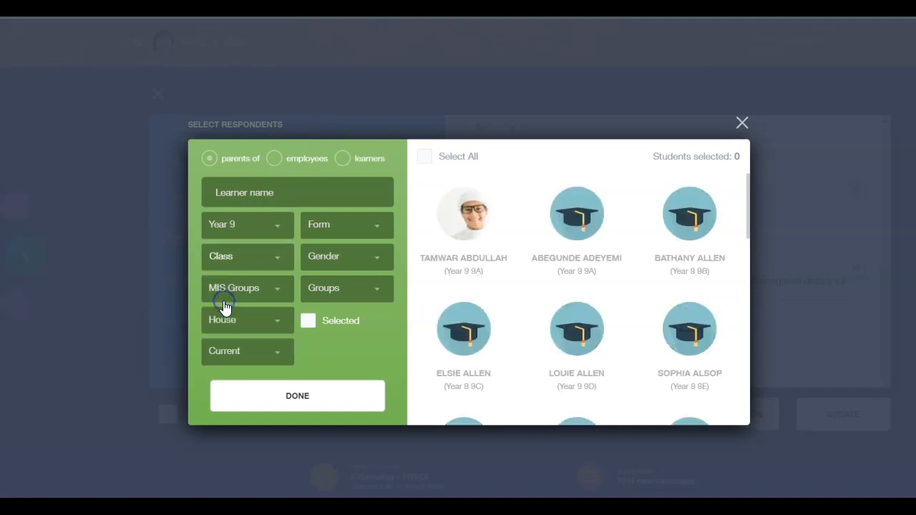
pyautogui.click(424, 157)
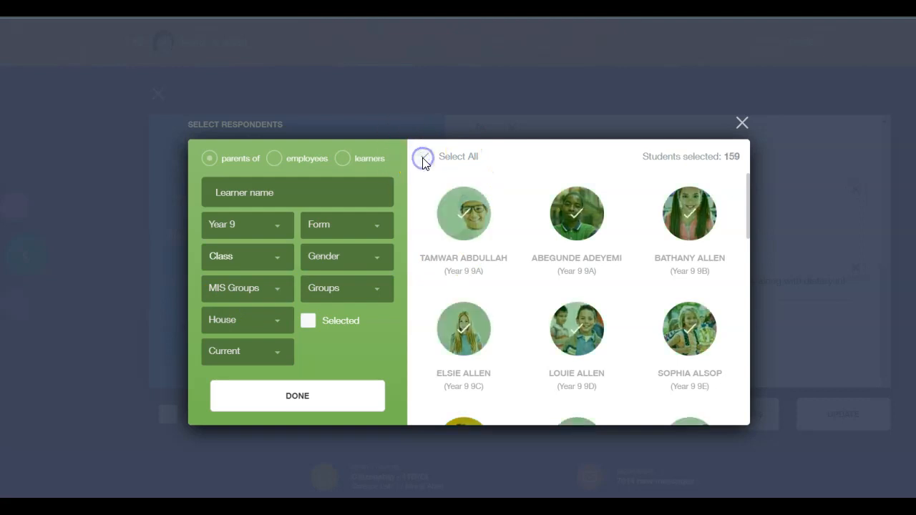
pyautogui.click(308, 399)
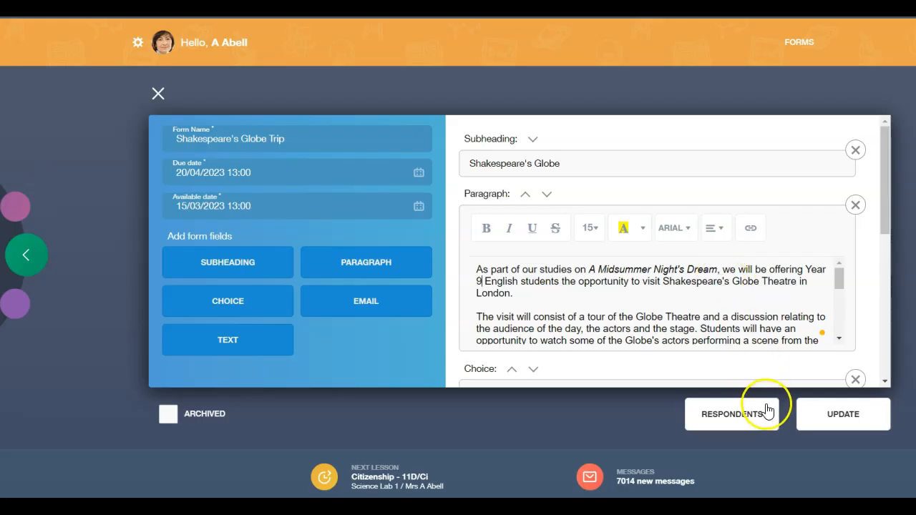
pyautogui.click(812, 416)
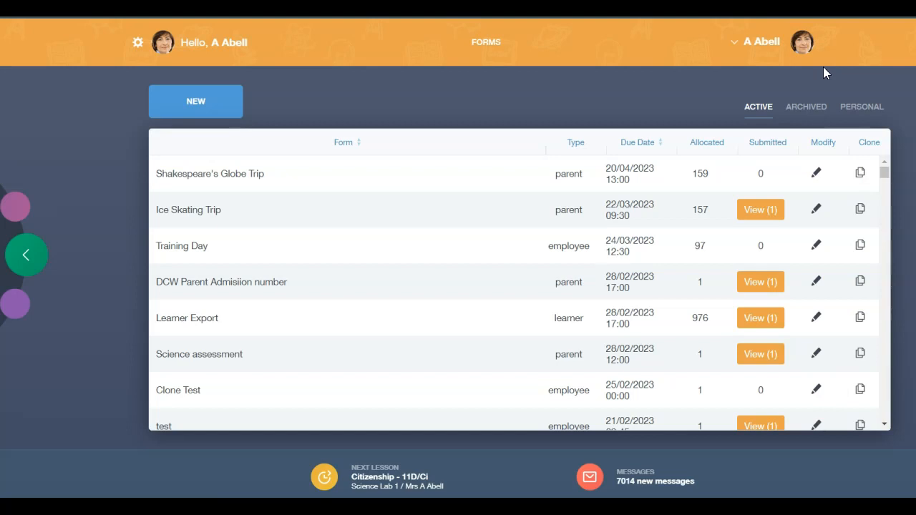
# Search the teachers and switch the forms list to the colleague who owns the Trip to Natural History Museum form
pyautogui.click(735, 46)
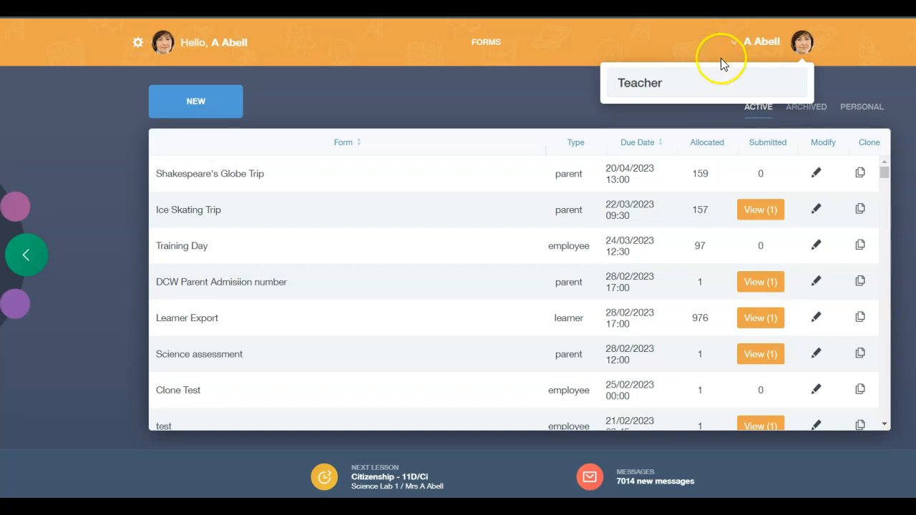
pyautogui.click(703, 84)
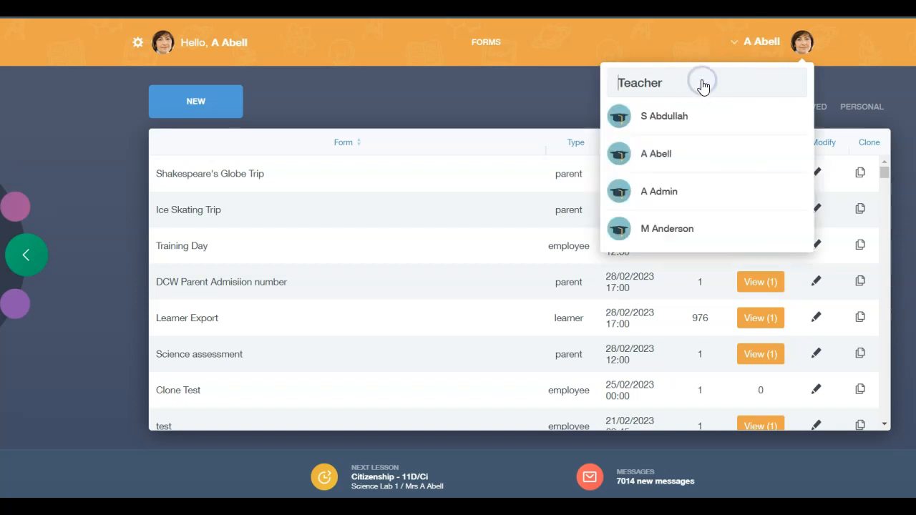
pyautogui.write('and')
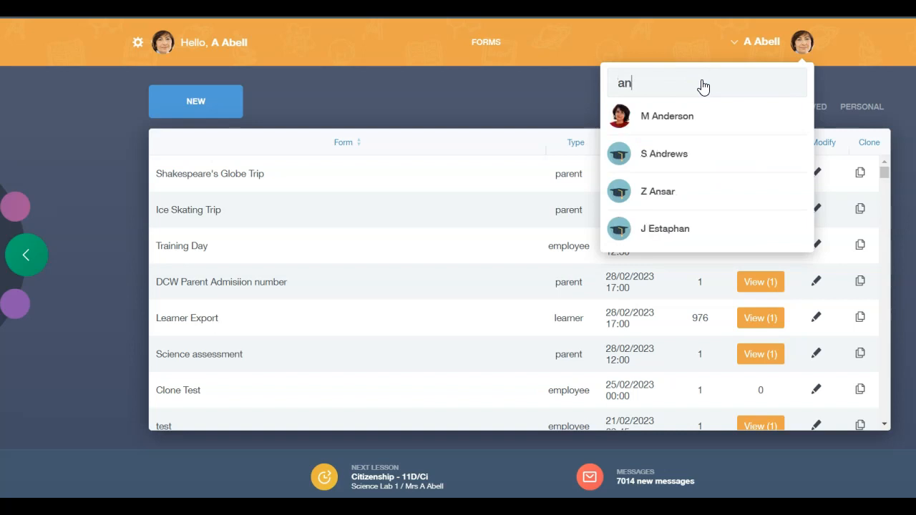
pyautogui.click(676, 153)
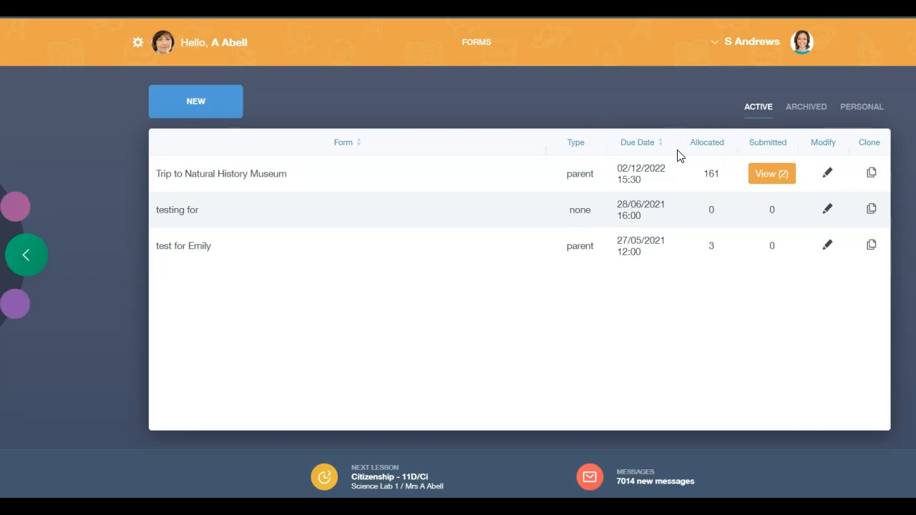
# Review the paragraph, choice, email and text fields of the colleague's Trip to Natural History Museum form and close it
pyautogui.click(825, 176)
pyautogui.scroll(-1, 622, 250)
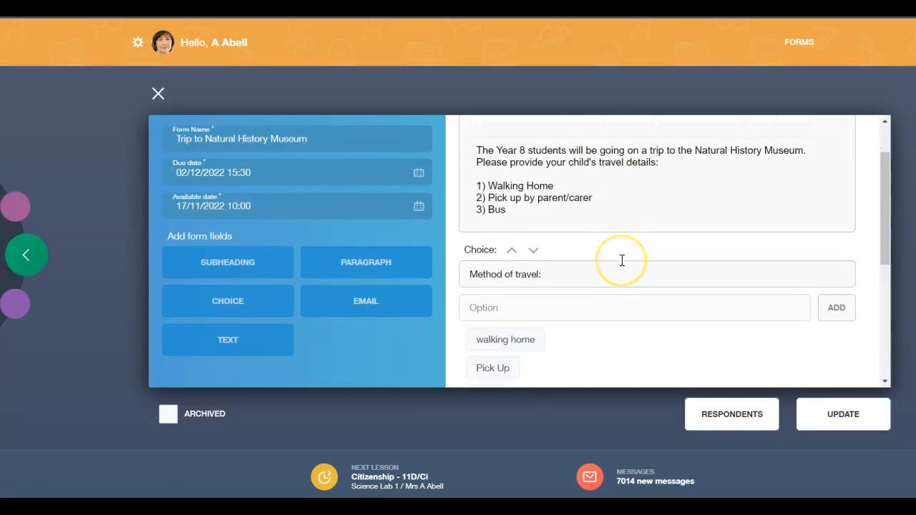
pyautogui.scroll(-5, 622, 260)
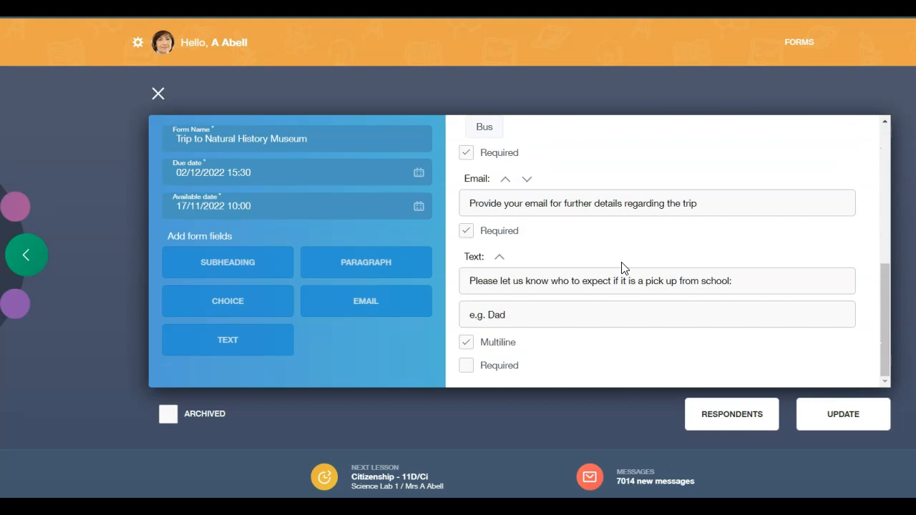
pyautogui.scroll(6, 622, 268)
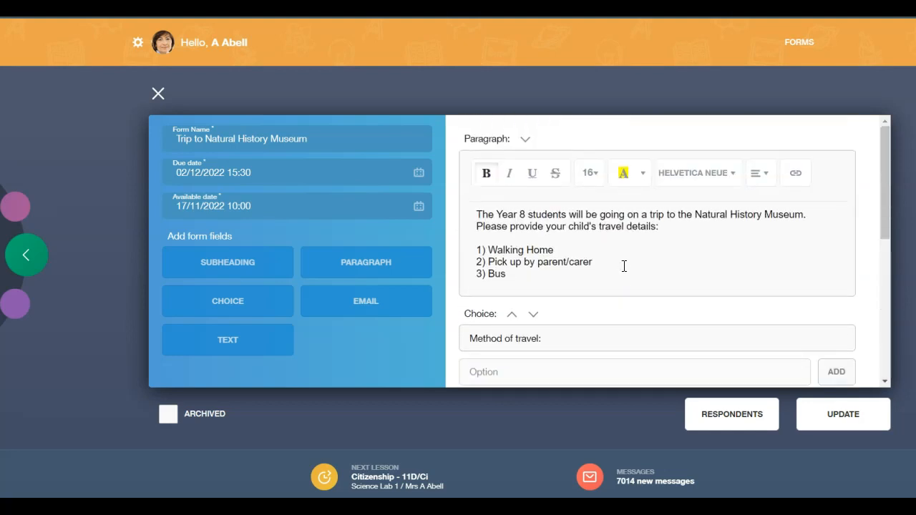
pyautogui.click(155, 94)
# Clone the Trip to Natural History Museum form with due date 15/03/2023 10:00 and available date 07/03/2023 13:00
pyautogui.click(869, 172)
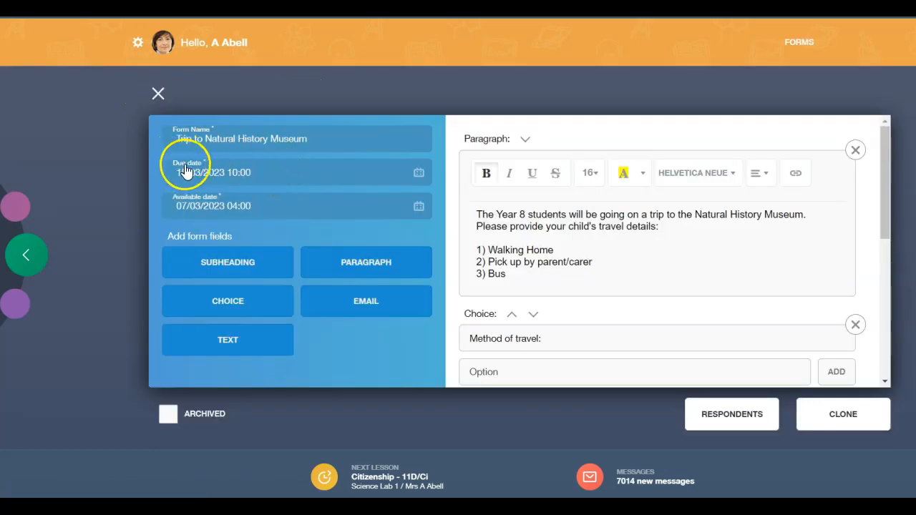
pyautogui.click(258, 206)
pyautogui.click(225, 304)
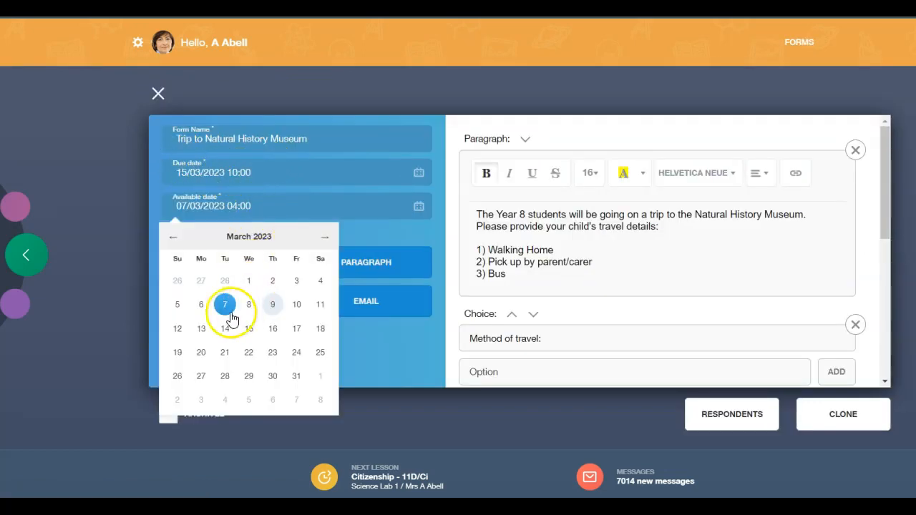
pyautogui.click(227, 351)
pyautogui.click(187, 270)
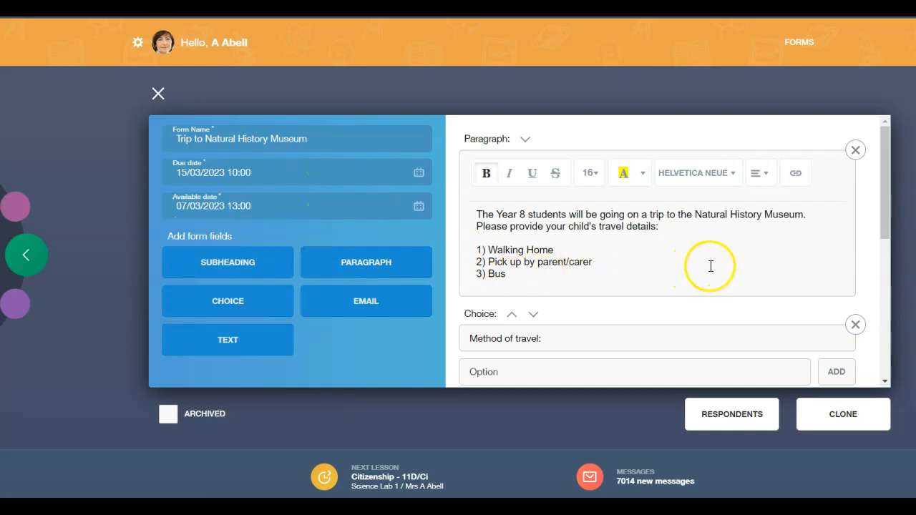
pyautogui.click(854, 415)
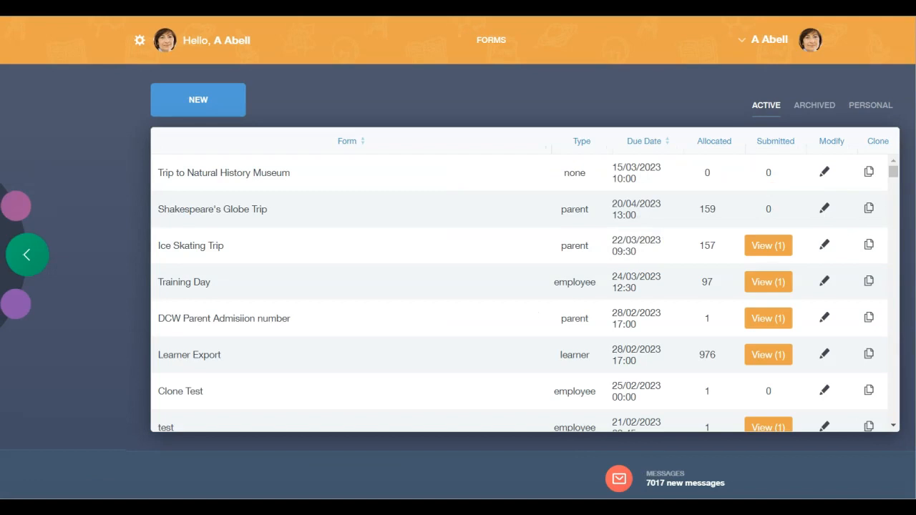
# Change the cloned Trip to Natural History Museum form's paragraph from Year 8 to Year 9 students and update the form
pyautogui.click(824, 172)
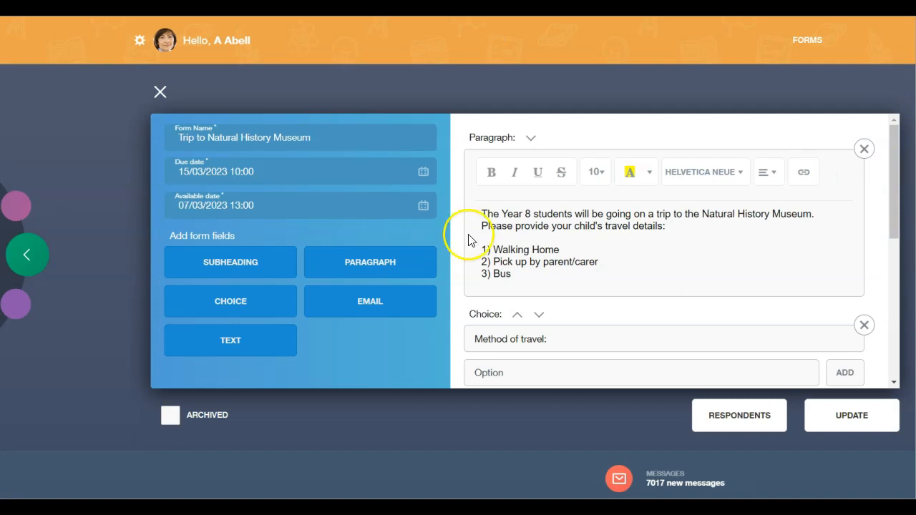
pyautogui.click(530, 213)
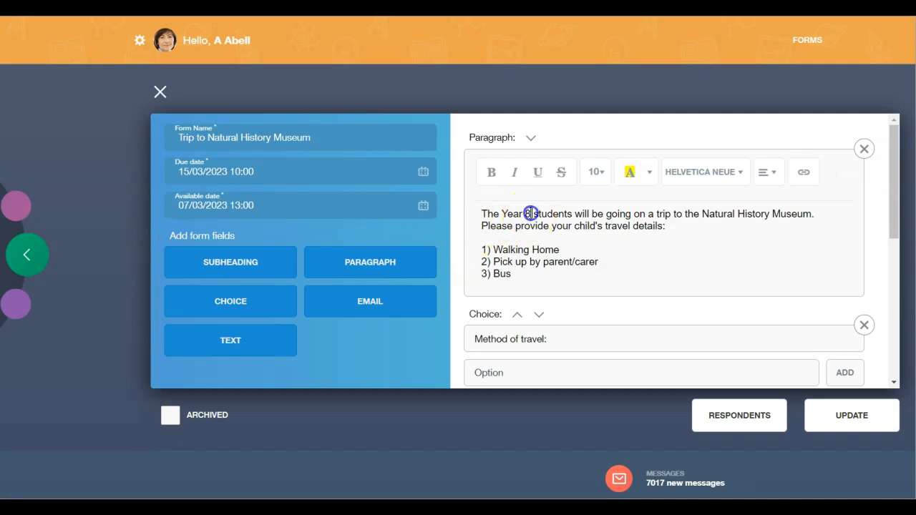
pyautogui.press('BackSpace')
pyautogui.write('9')
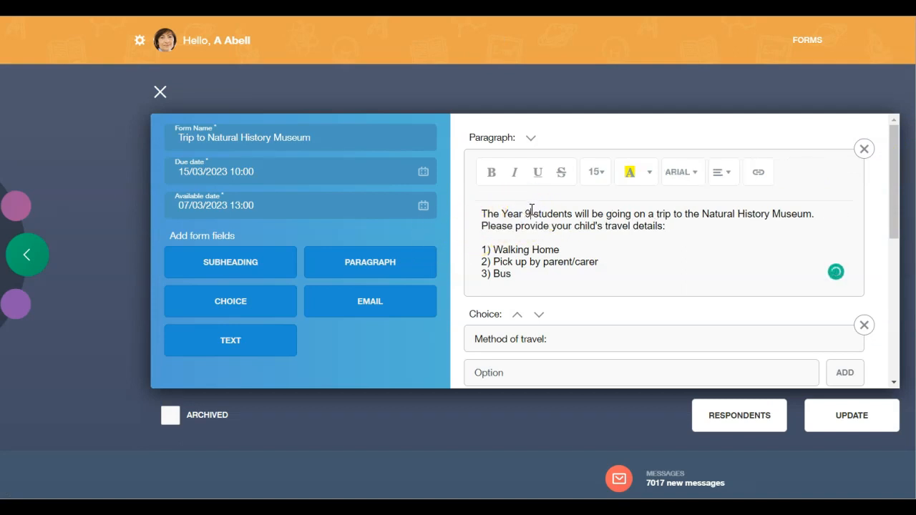
pyautogui.scroll(-5, 642, 303)
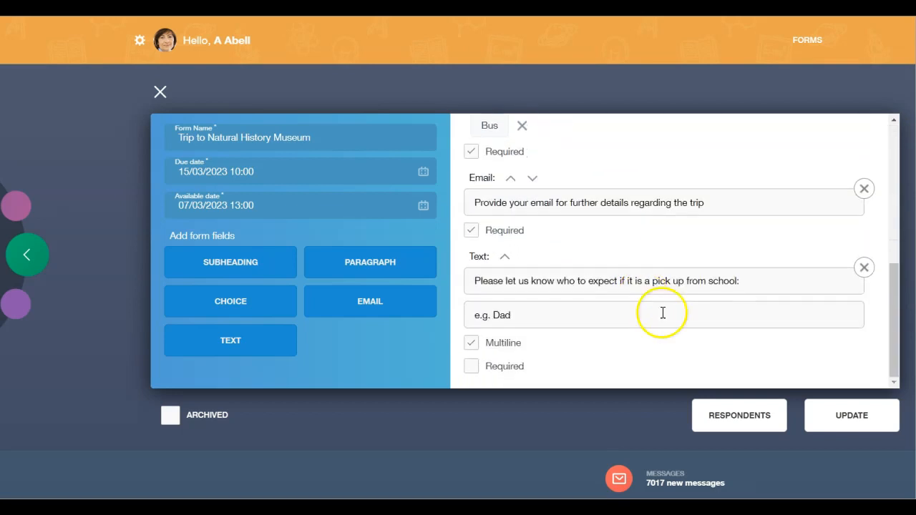
pyautogui.click(827, 409)
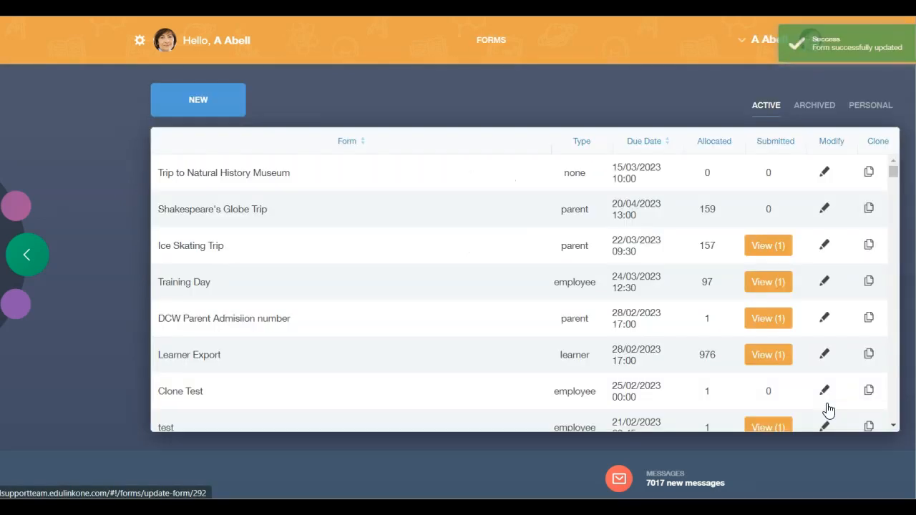
# Archive the active parent form due 05/03/2023 01:05, update it, and show the archived forms list
pyautogui.scroll(-3, 717, 370)
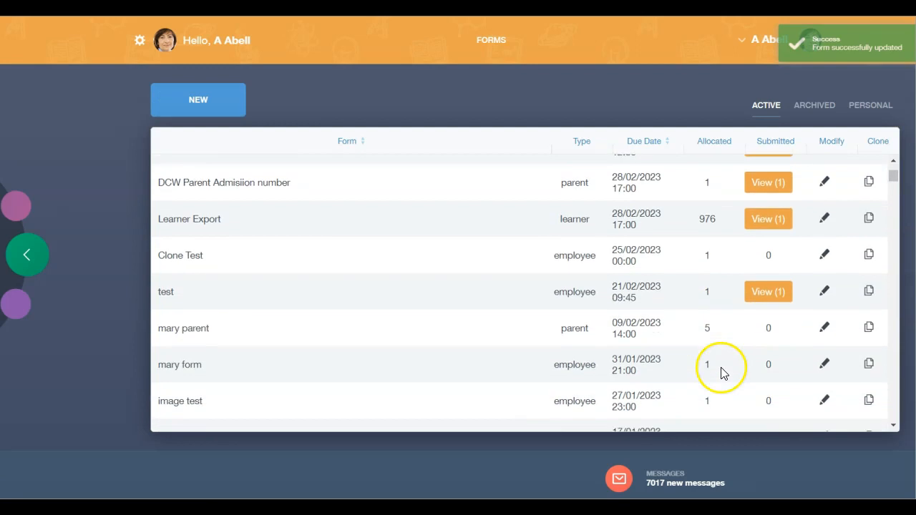
pyautogui.scroll(-1, 713, 366)
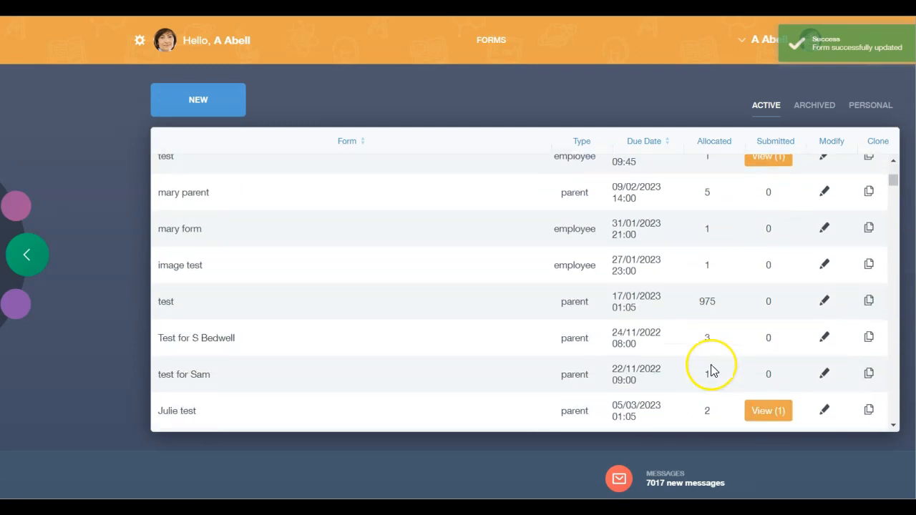
pyautogui.scroll(-1, 709, 363)
pyautogui.scroll(-1, 710, 368)
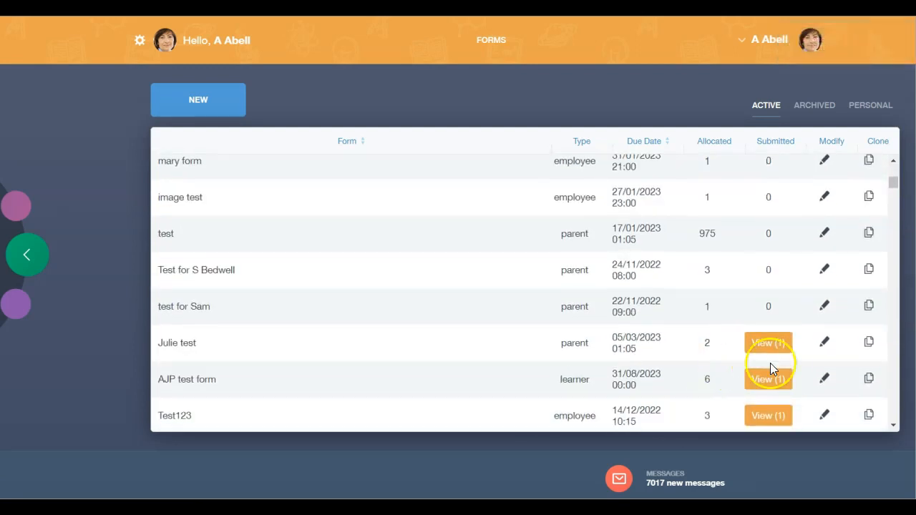
pyautogui.click(821, 347)
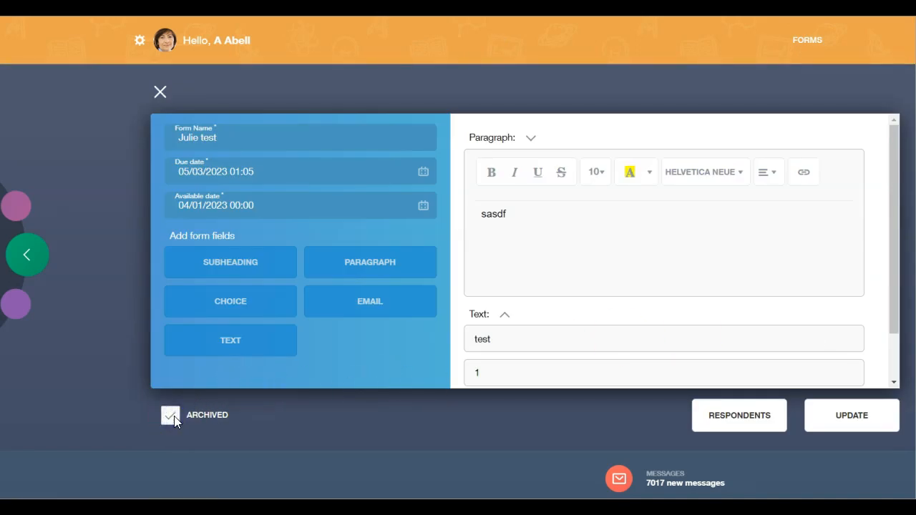
pyautogui.click(858, 419)
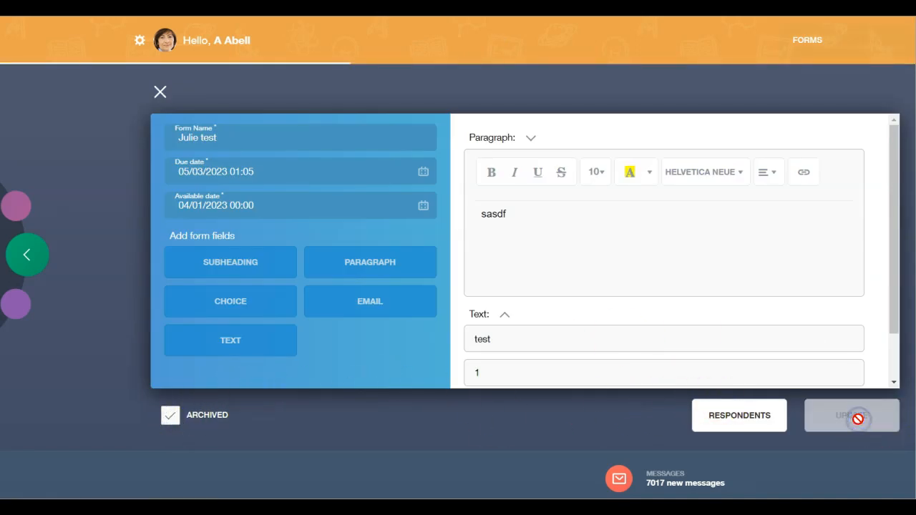
pyautogui.click(860, 424)
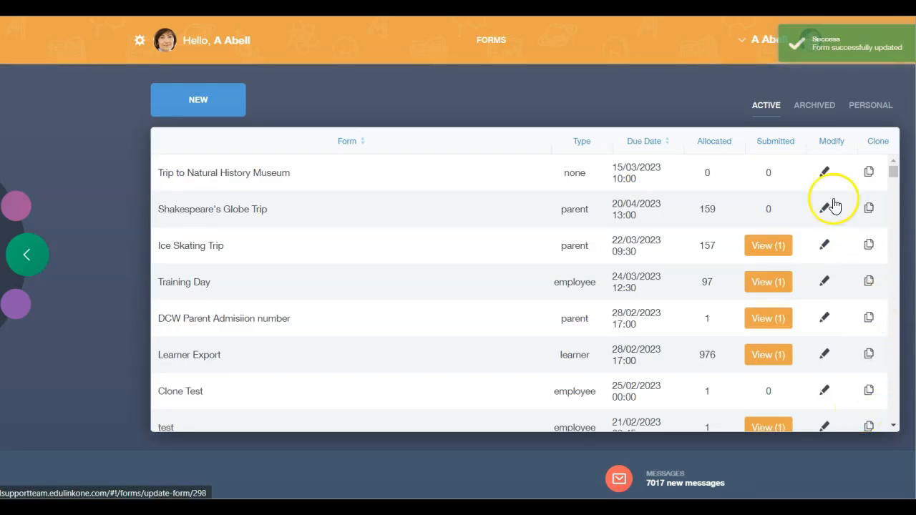
pyautogui.click(829, 105)
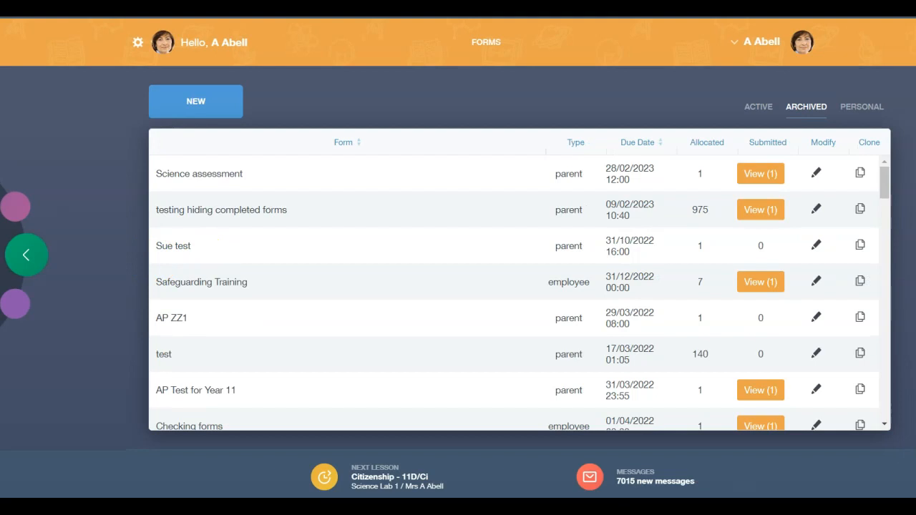
# Fill in the personal Training Day form with Writing UCAS References as training session and Behaviour Management as alternative
pyautogui.click(862, 107)
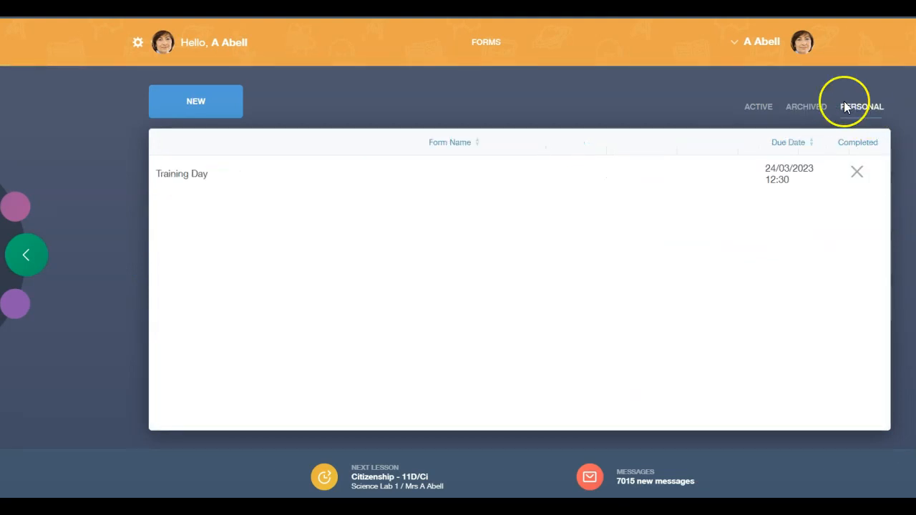
pyautogui.click(182, 177)
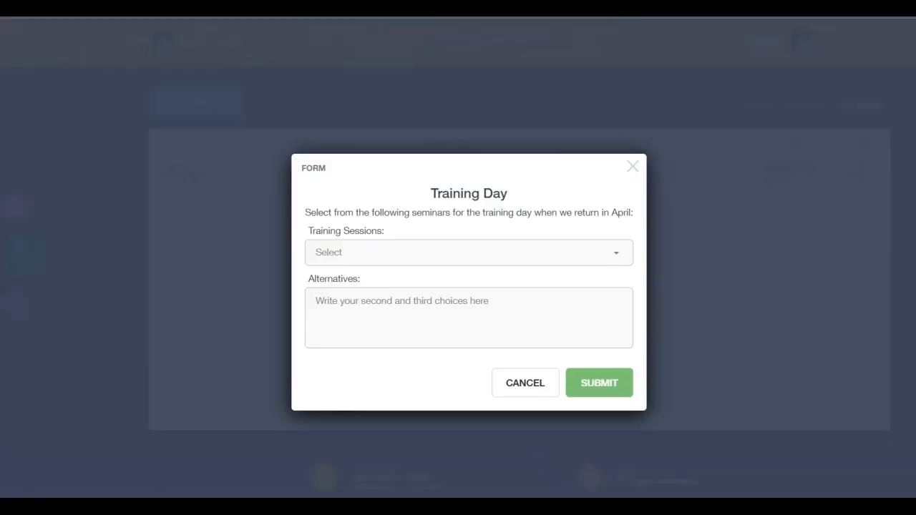
pyautogui.click(616, 254)
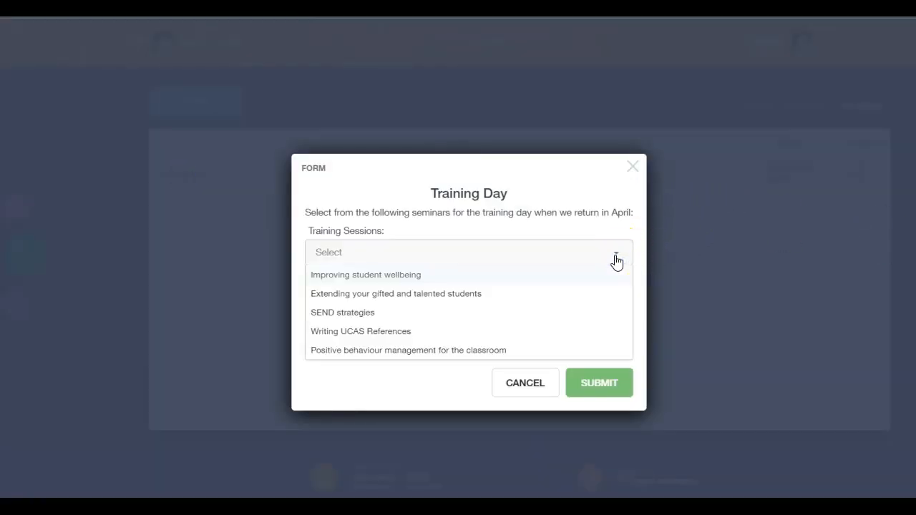
pyautogui.click(408, 331)
pyautogui.click(389, 301)
pyautogui.write('Behaviour Management')
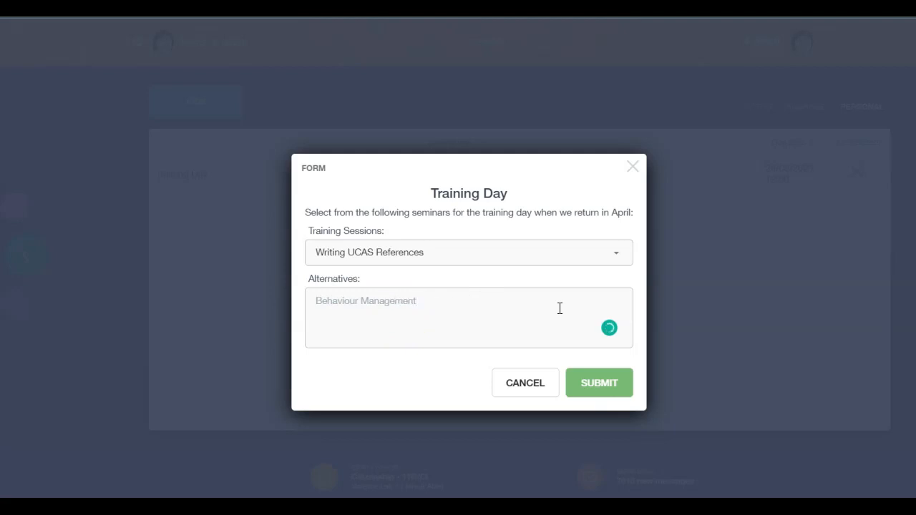
# Submit the completed Training Day form and return to the home page
pyautogui.click(595, 385)
pyautogui.click(596, 386)
pyautogui.click(668, 327)
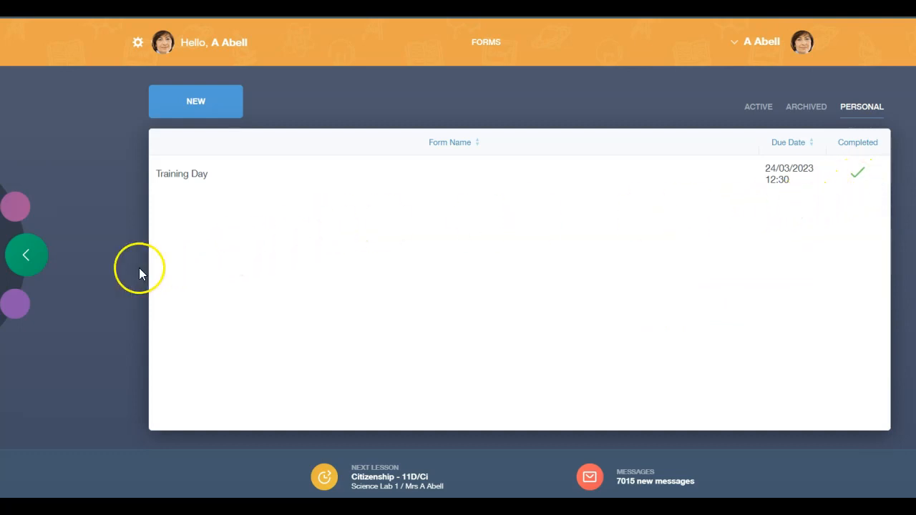
pyautogui.click(24, 256)
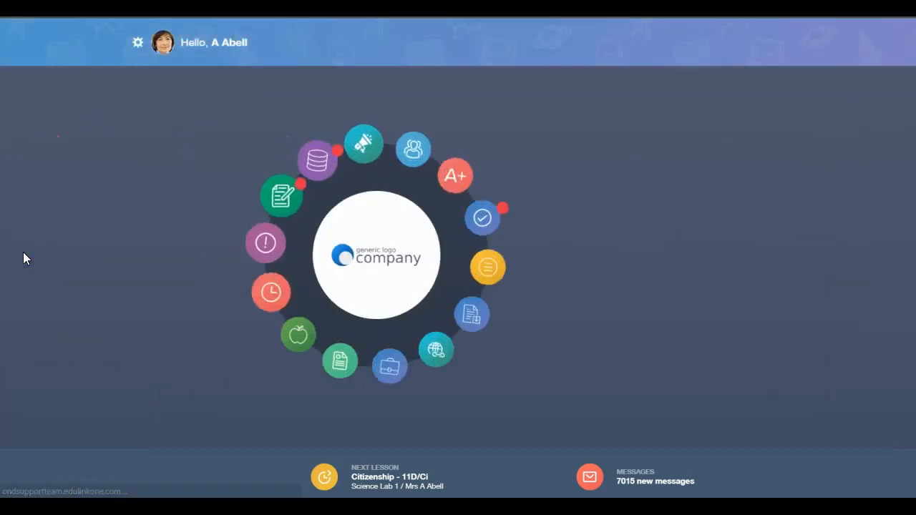